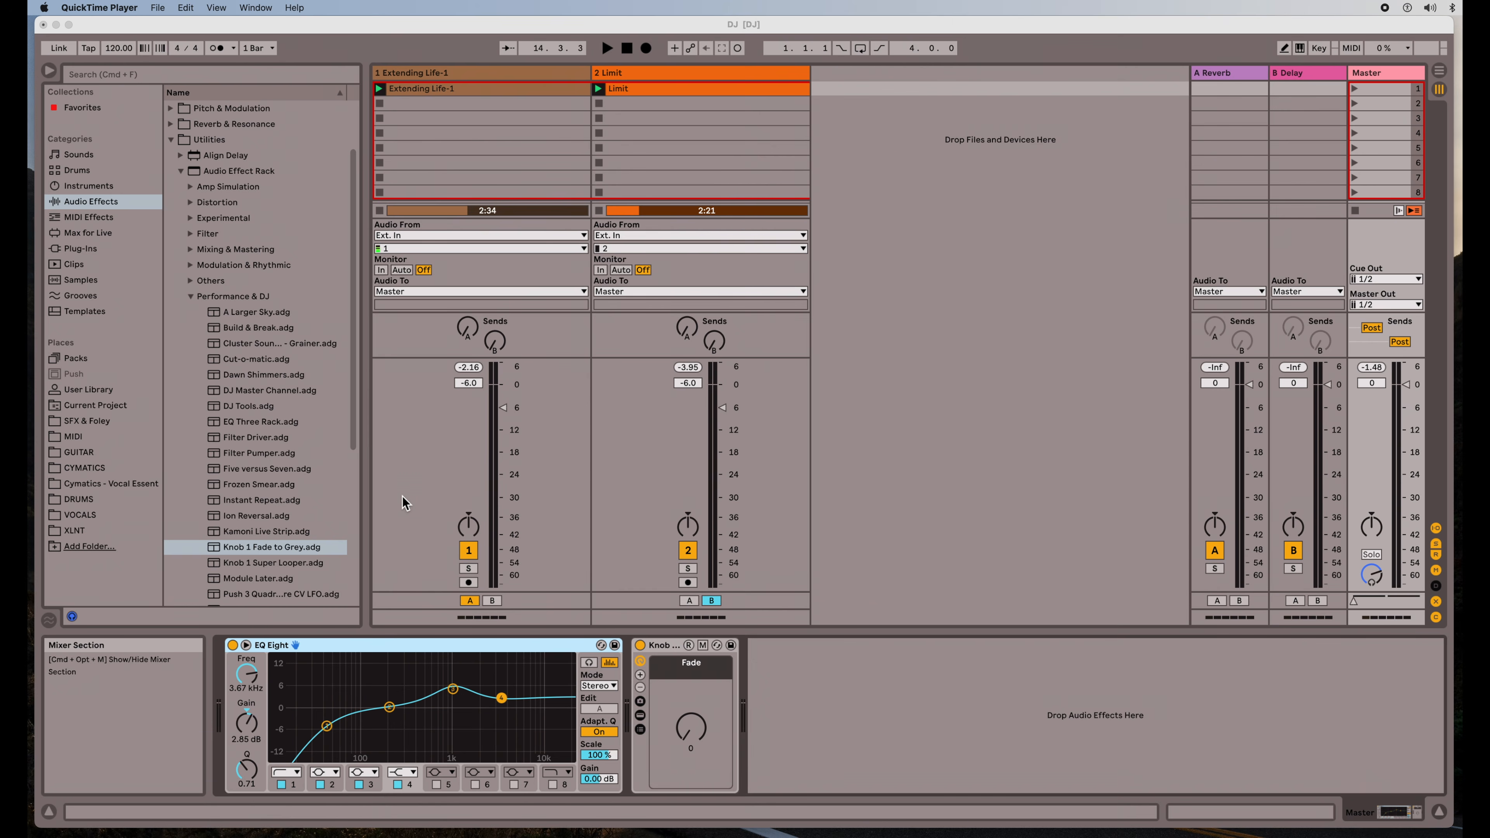
- Play the set with the Extending Life-1 clip starting around bar 37, and show the Master track's devices
double_click(466, 91)
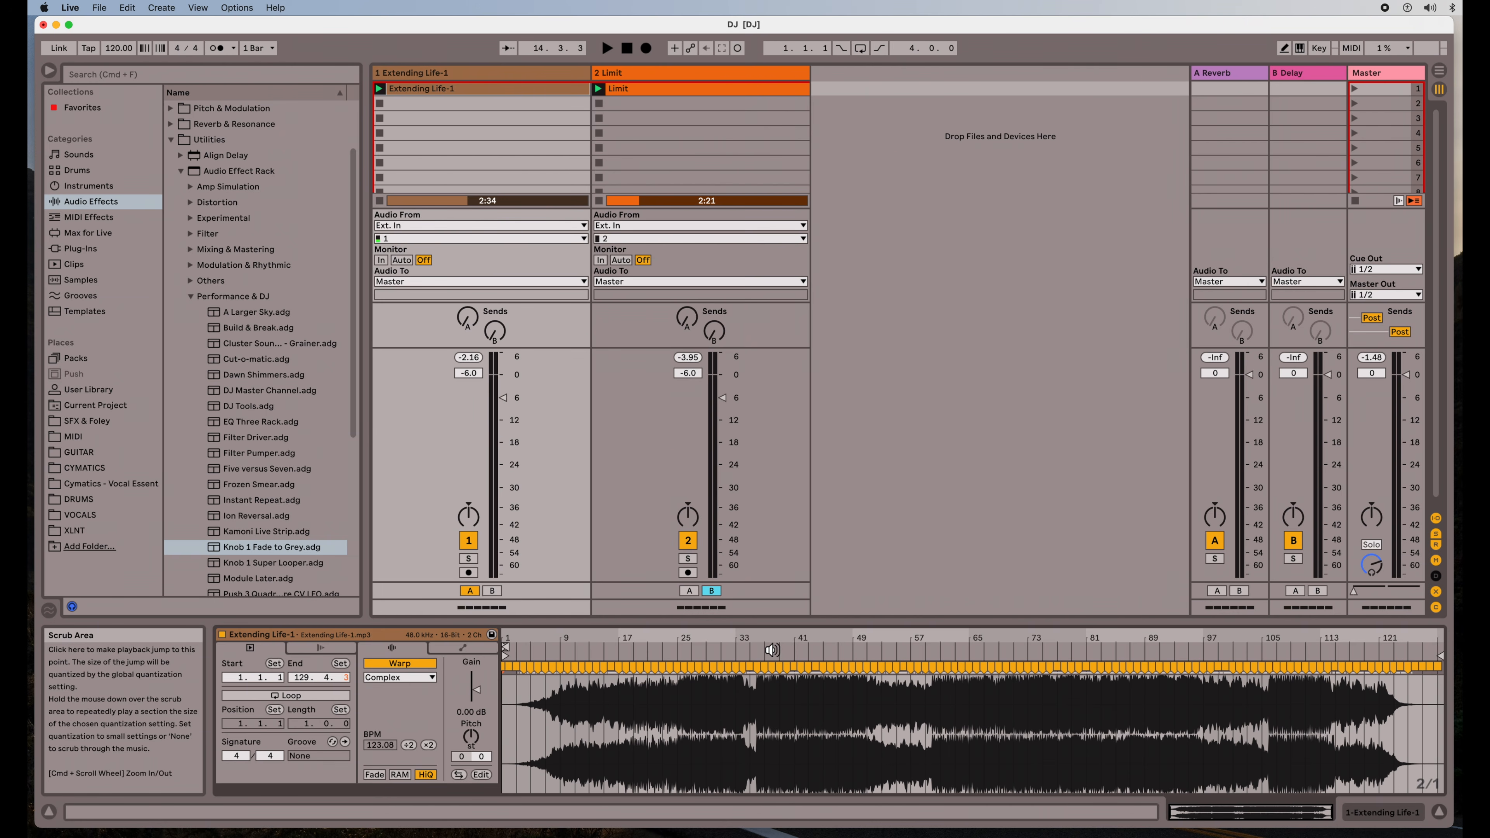
click(772, 650)
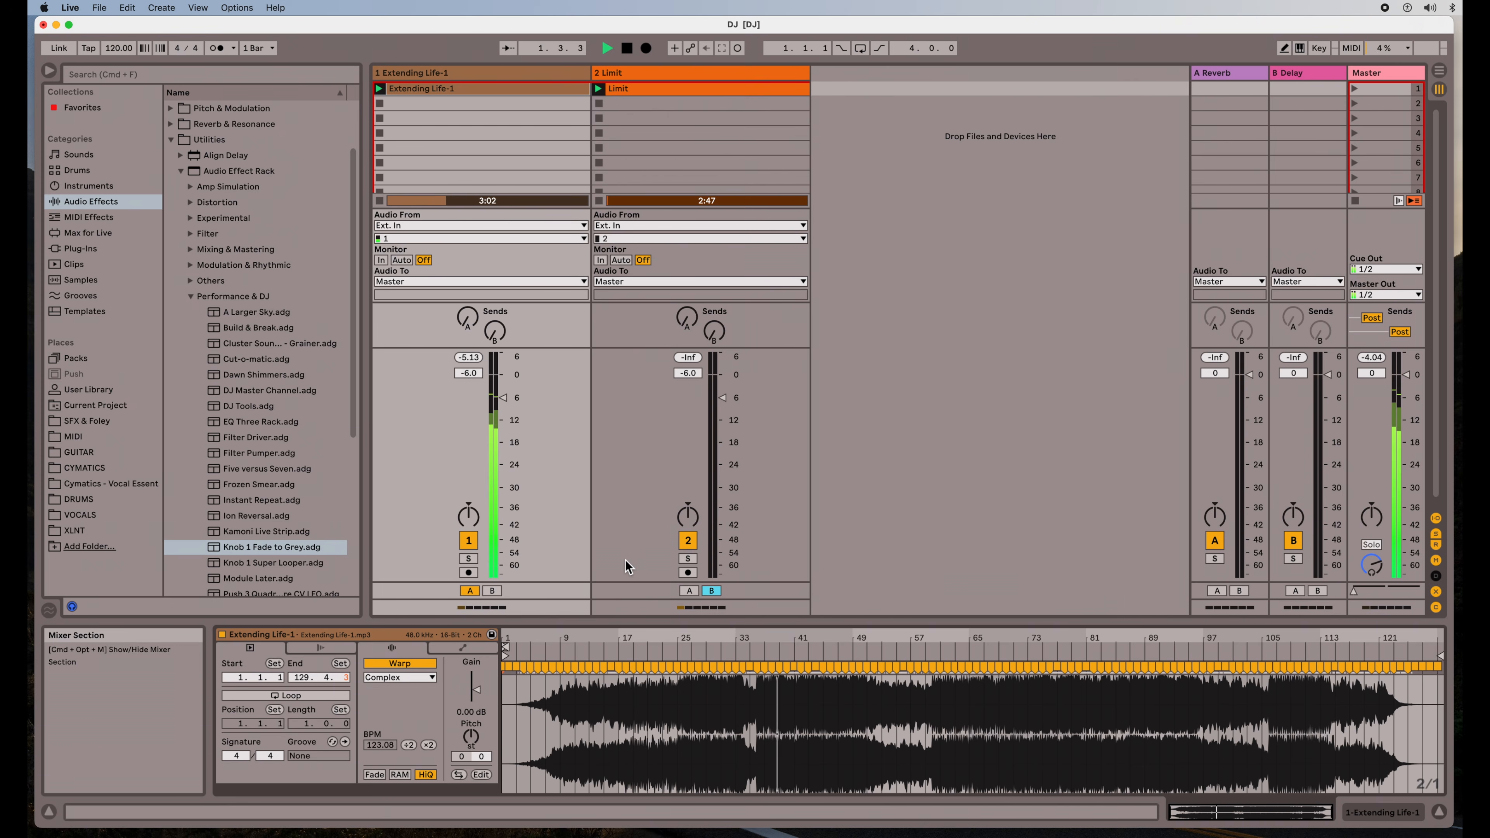
click(1393, 75)
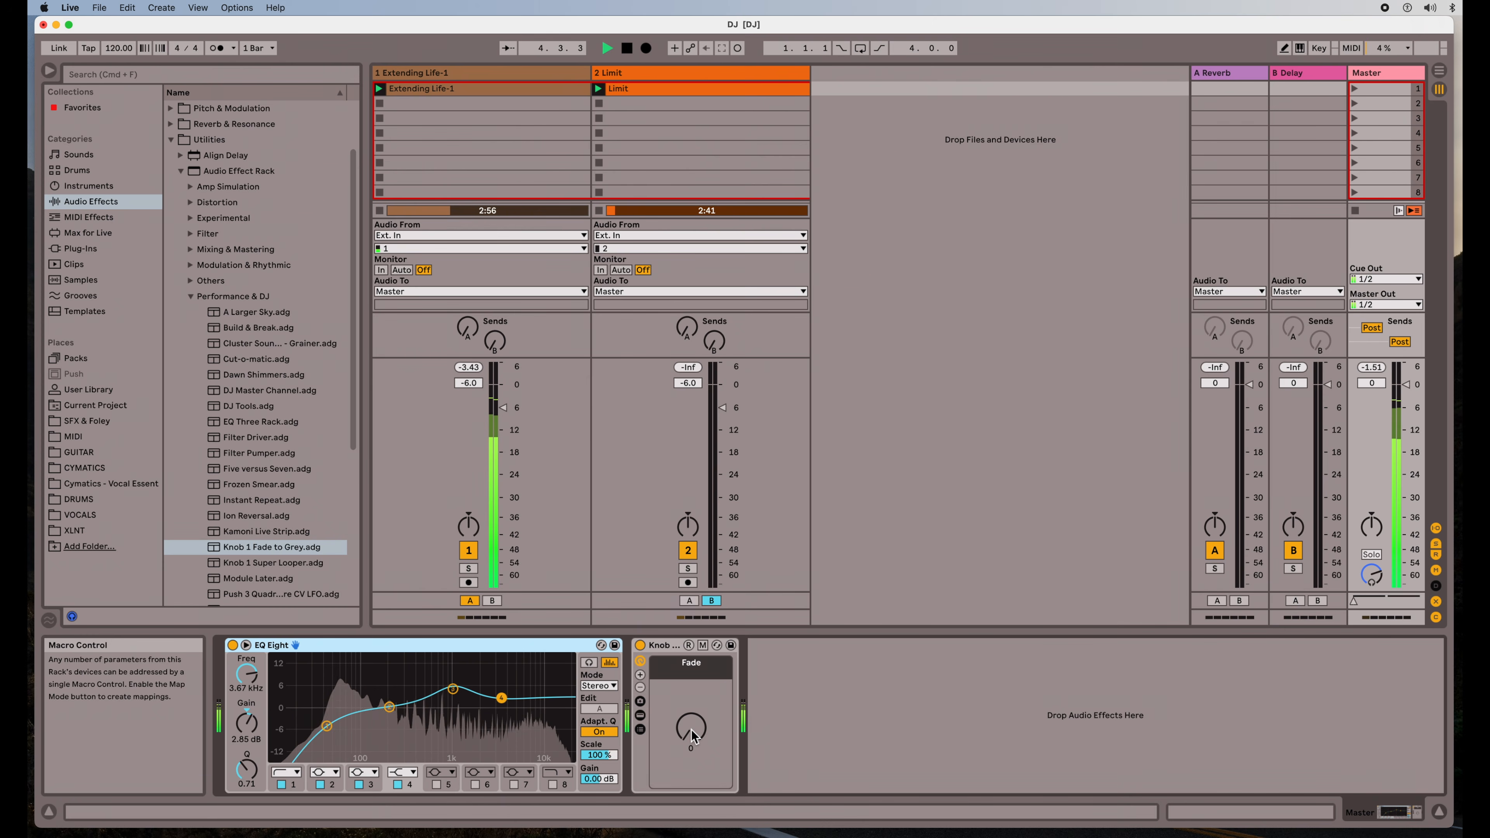
- Sweep the Master rack's Fade macro from 0 to 127 and back to 0 twice during playback to transition between the two songs
drag(691, 730, 692, 633)
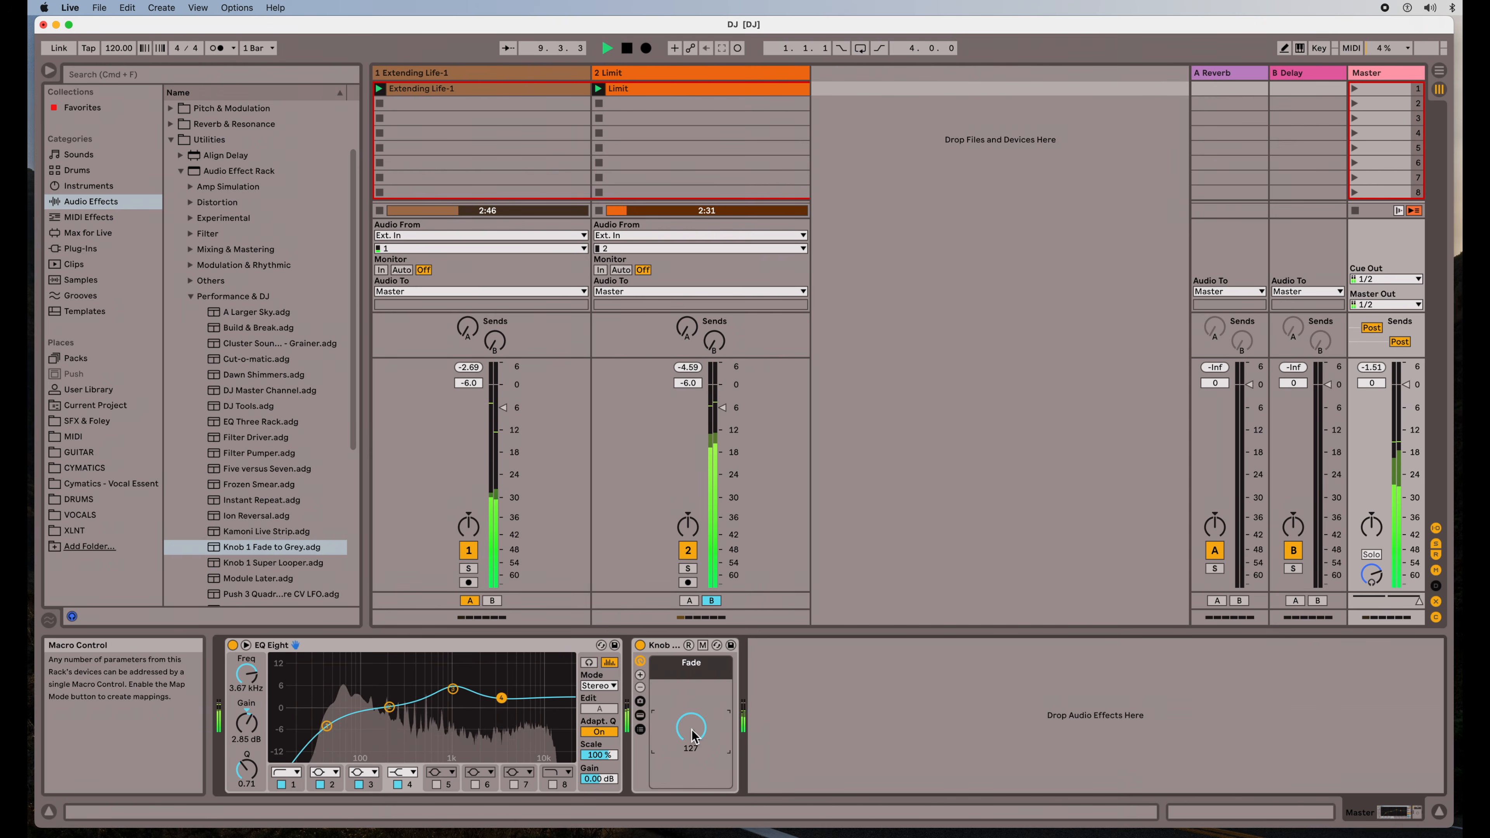
drag(683, 729, 682, 819)
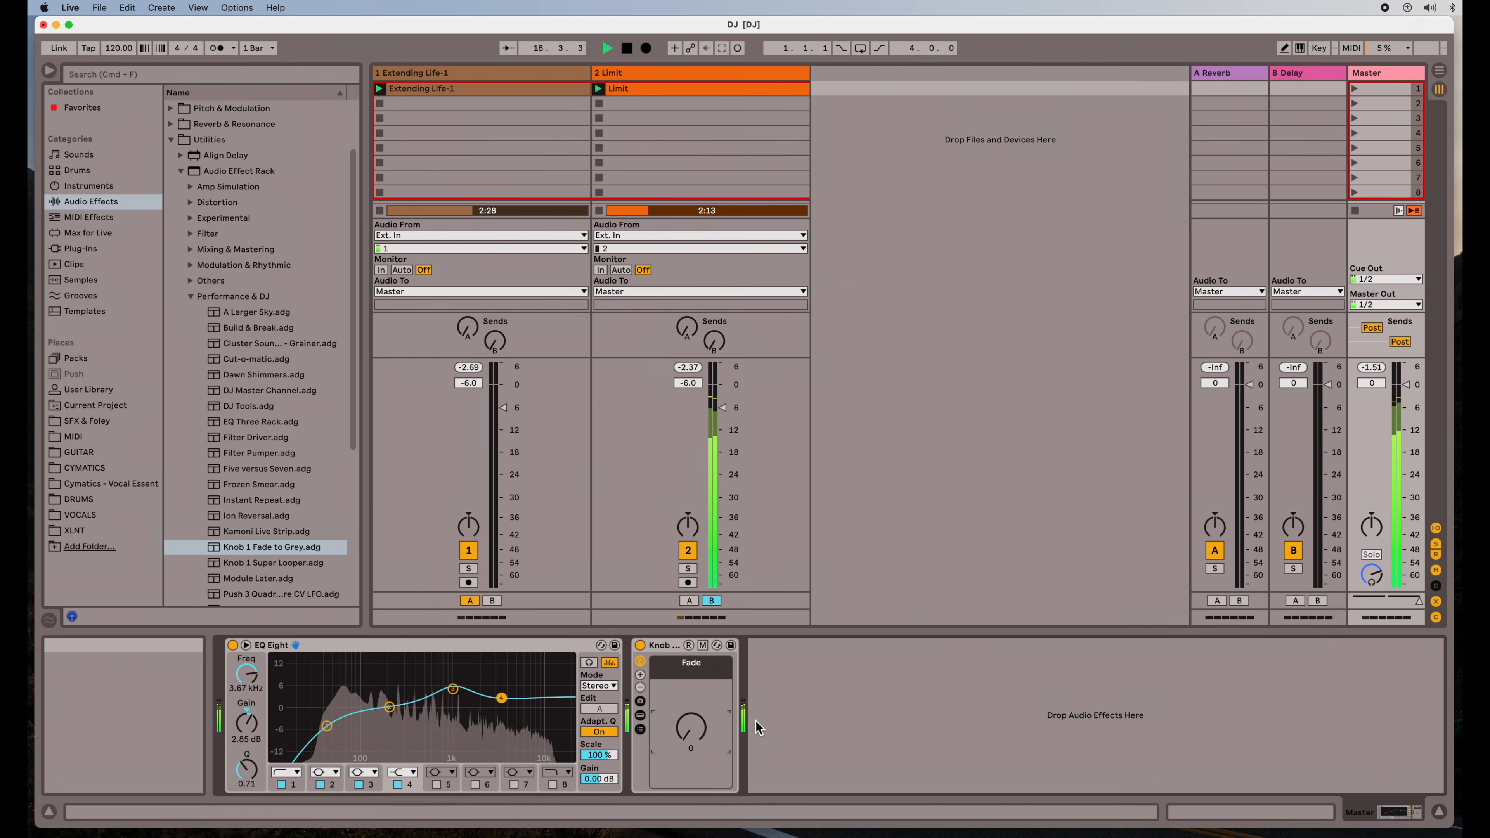
drag(691, 725, 691, 634)
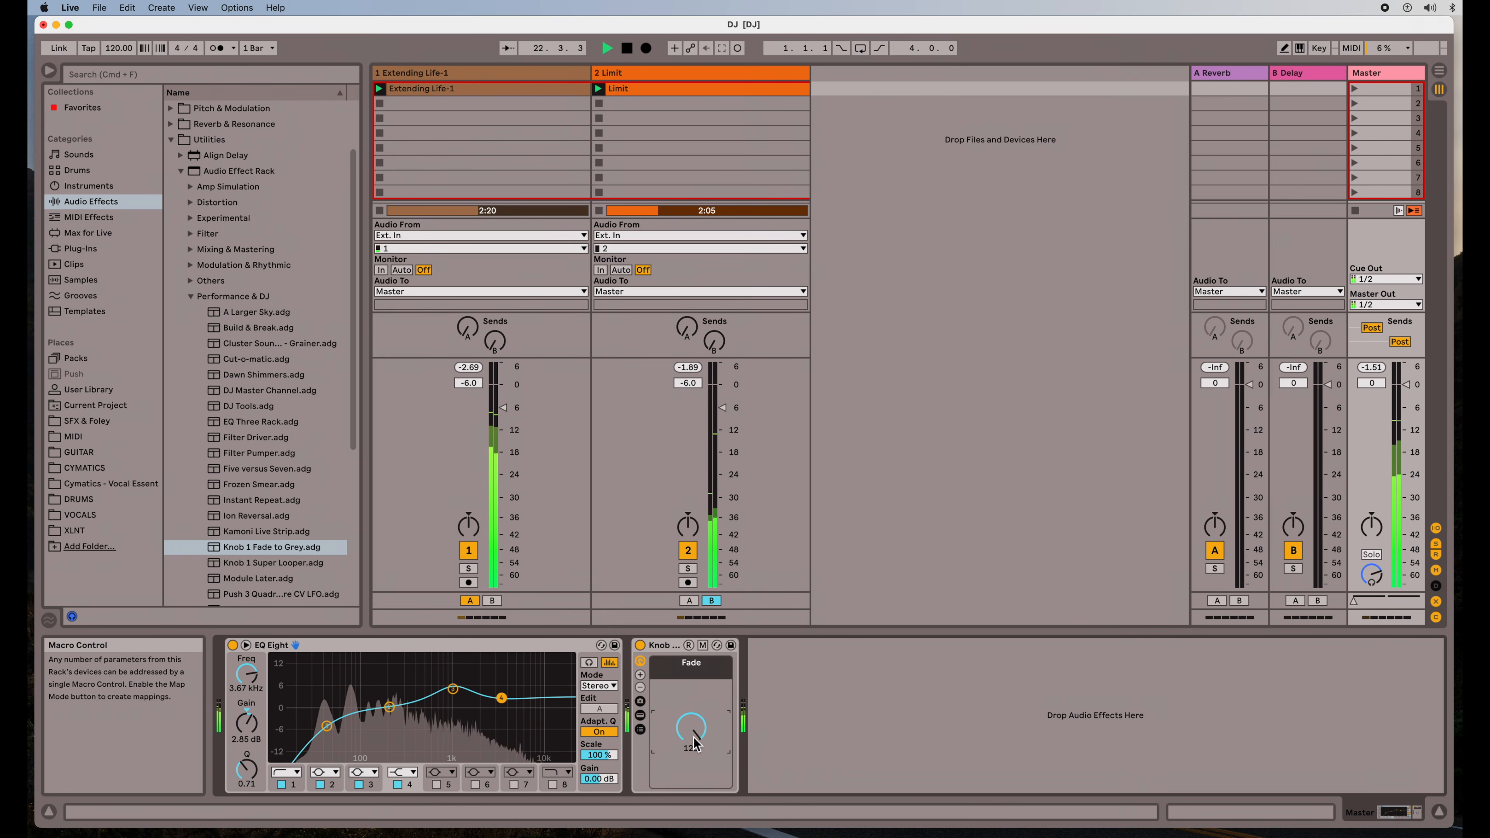
drag(693, 744, 693, 824)
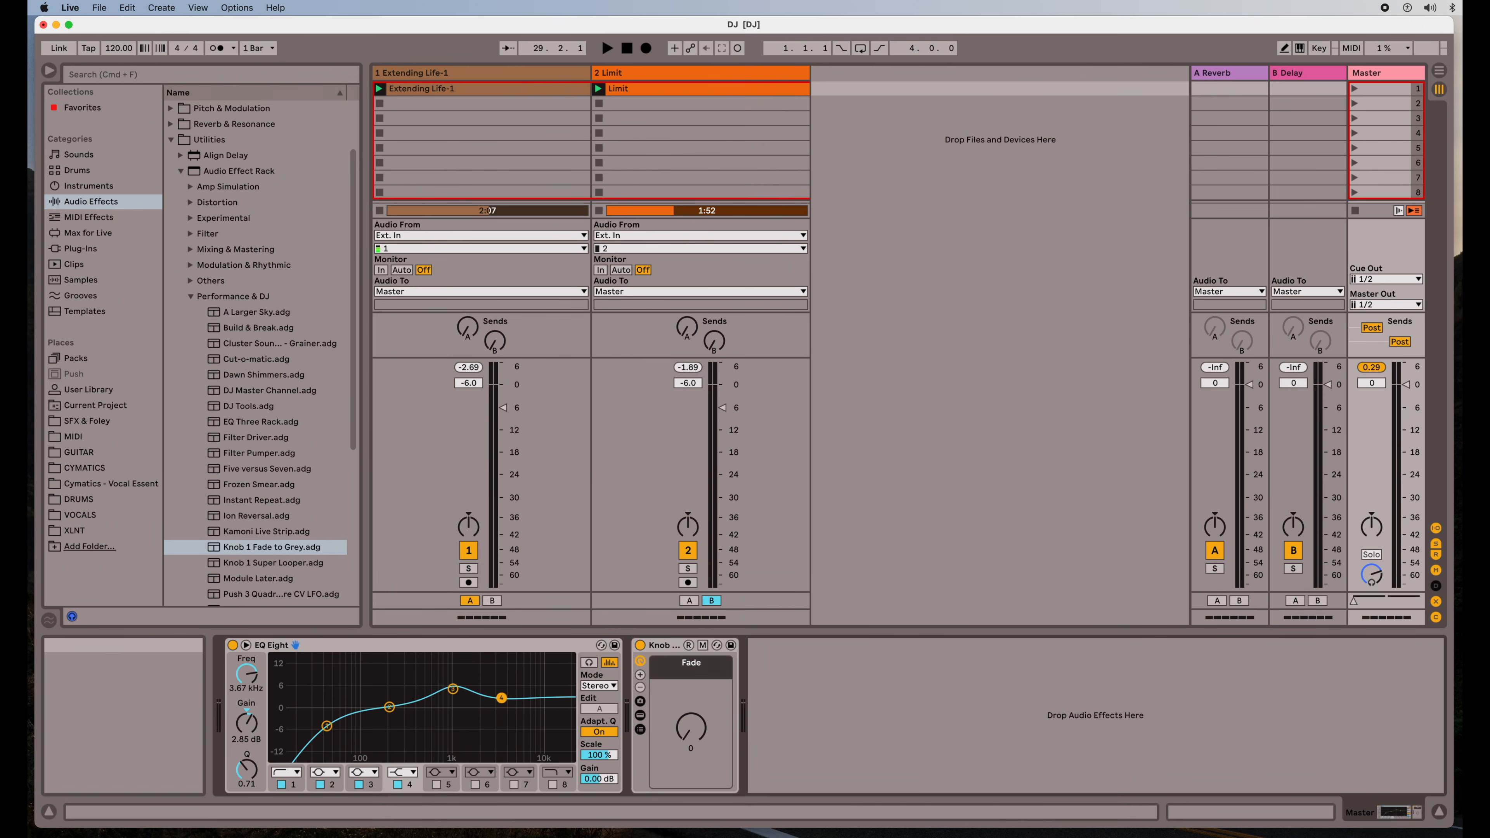
- Open the xy.als set from the xy Project folder in Finder, discarding the changes to the DJ set
key(super+Tab)
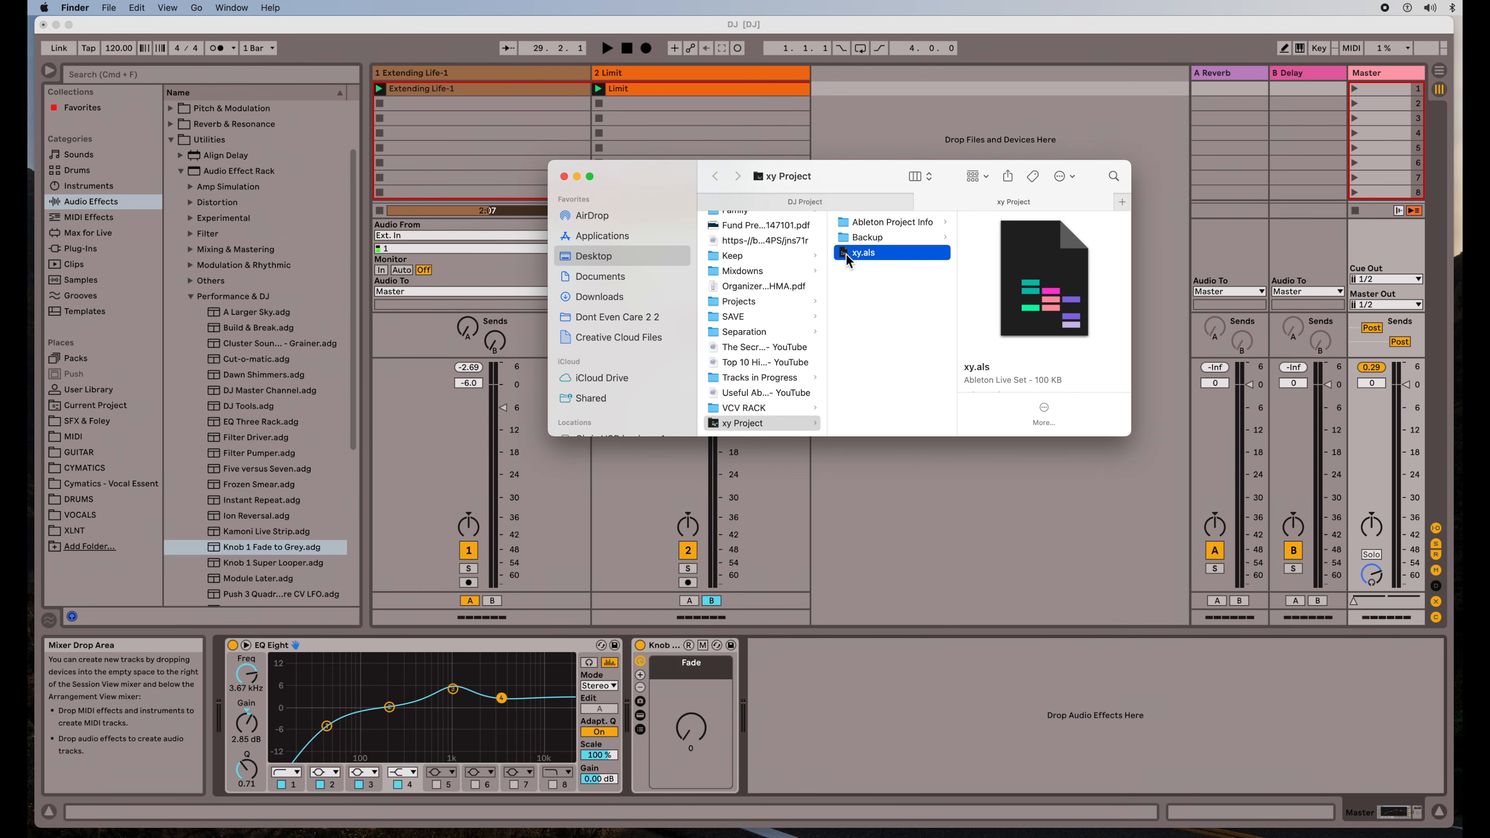
double_click(846, 254)
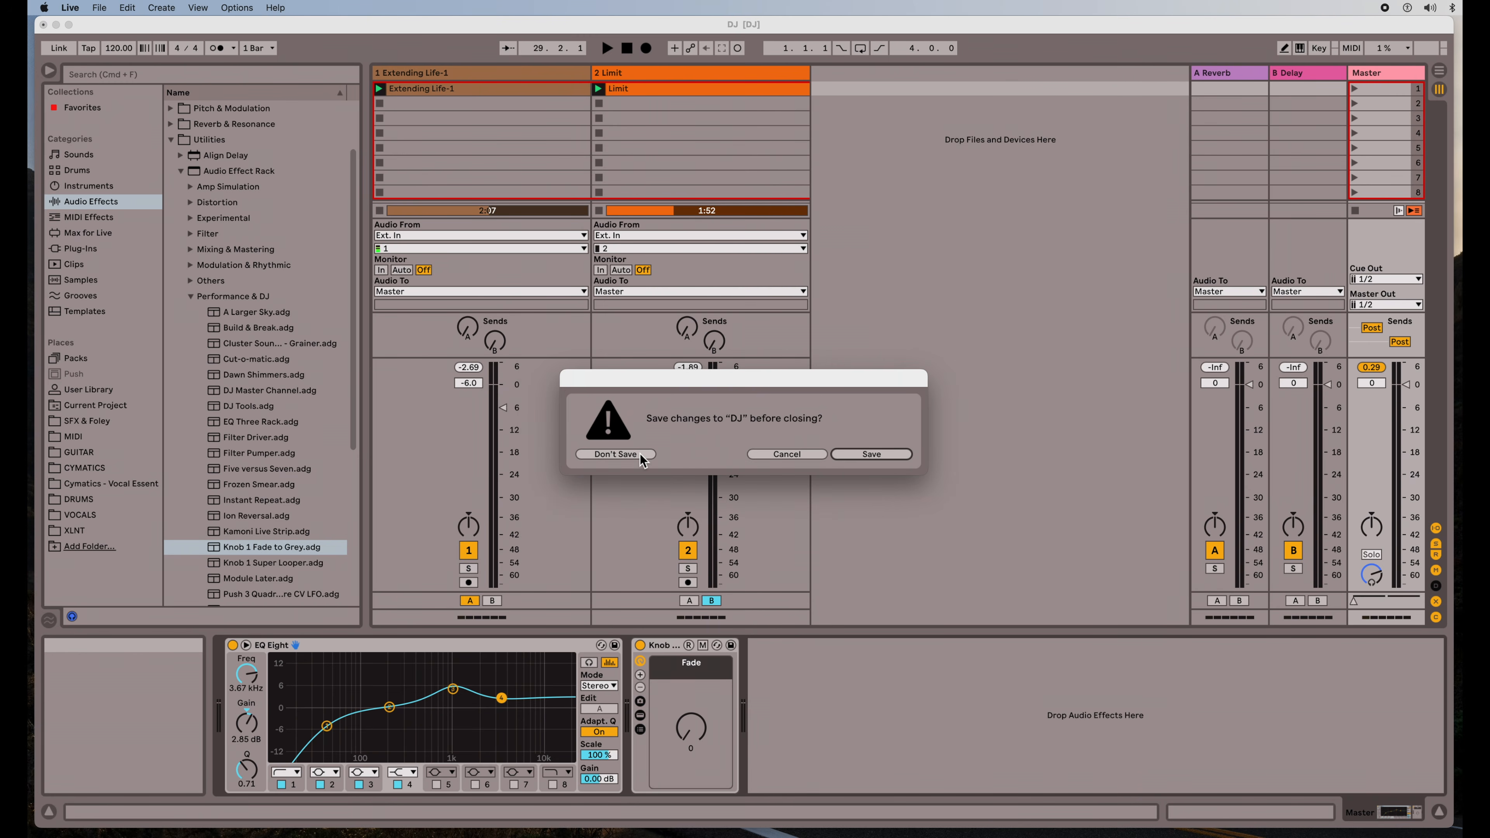
click(615, 455)
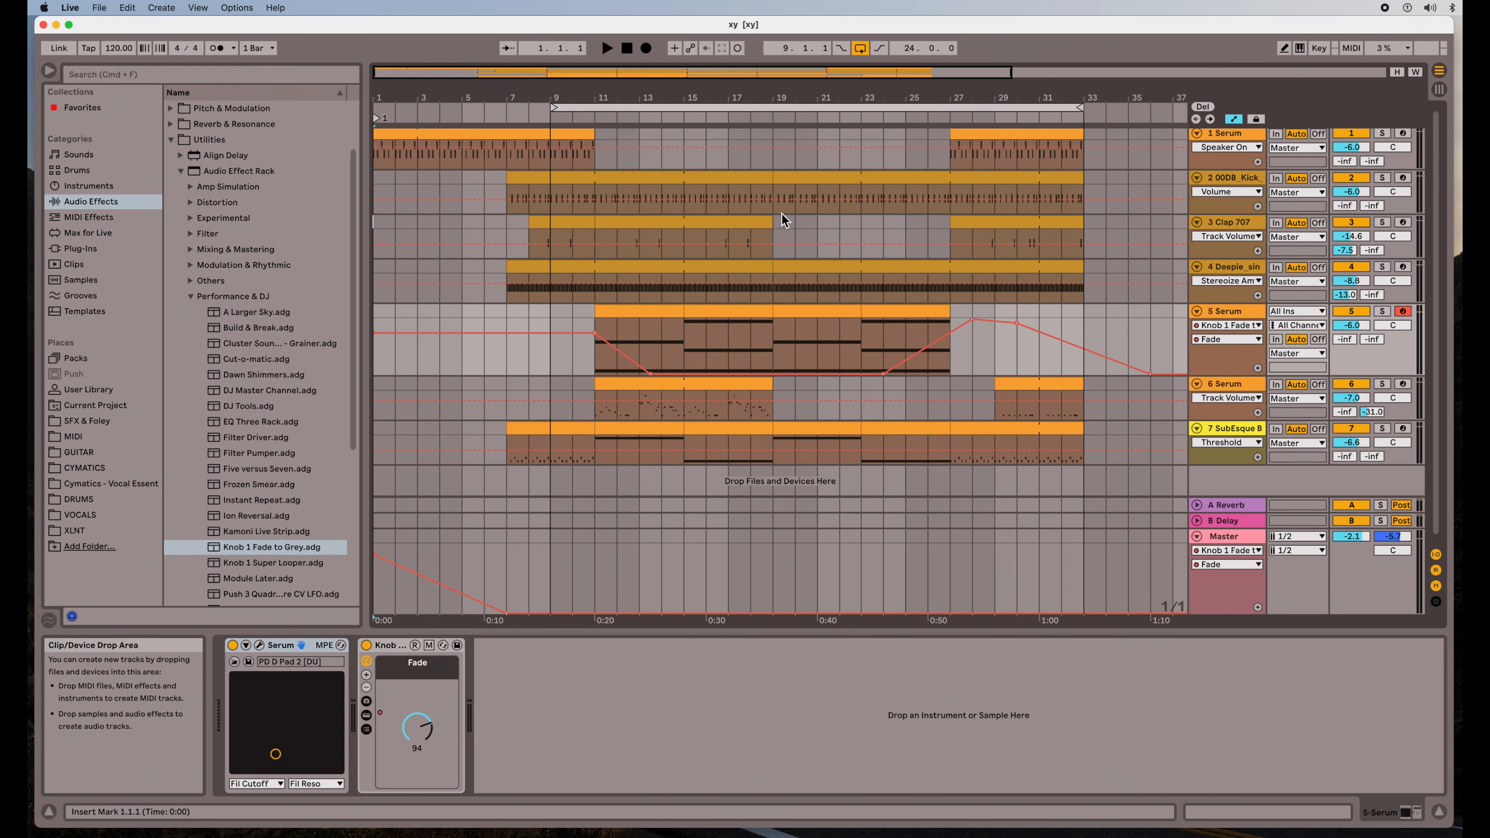
- Examine the Fade macro automation and the effect racks on the Master and 5 Serum tracks
click(1225, 604)
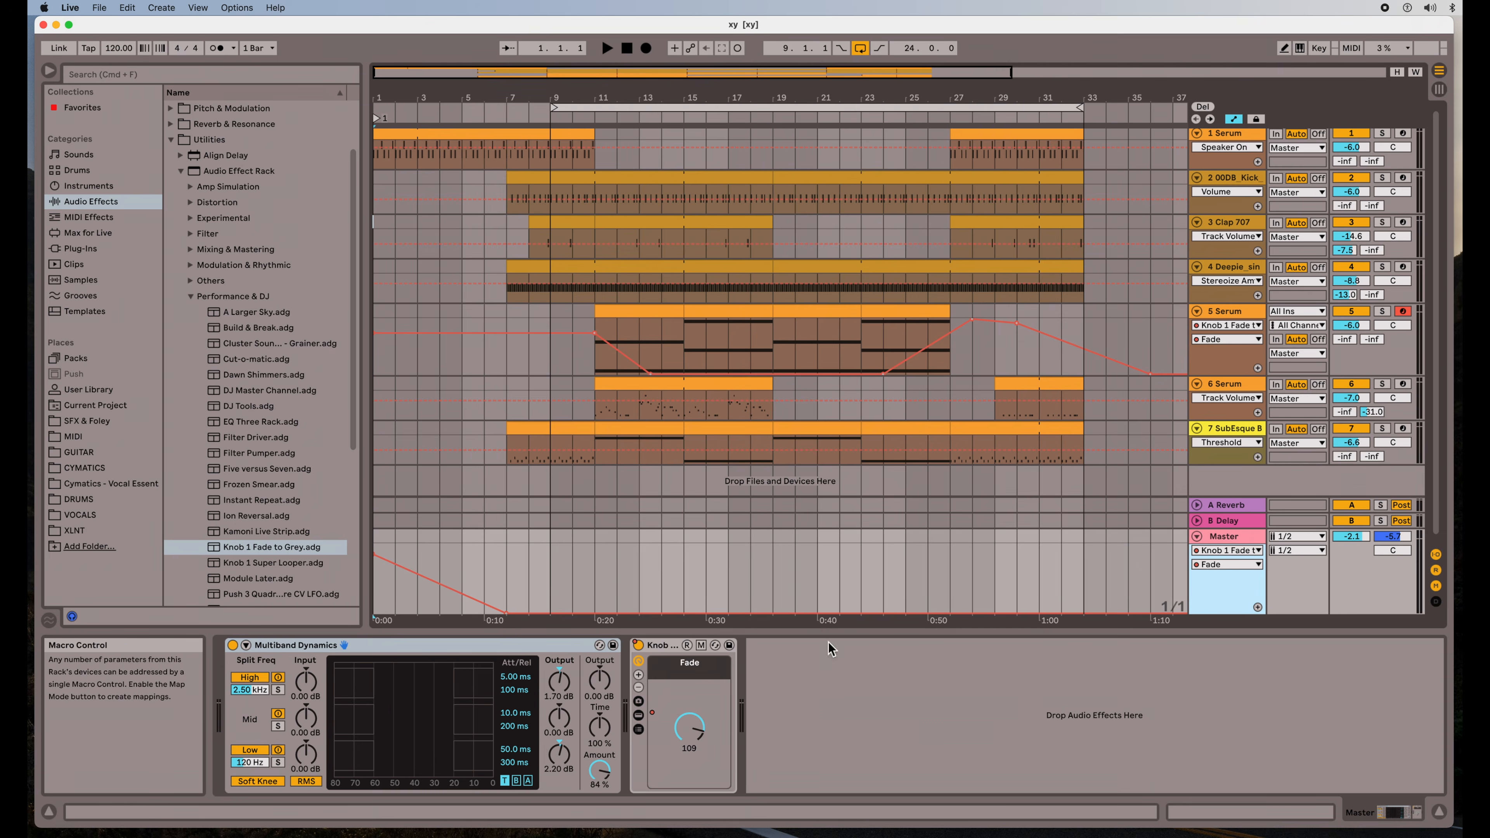
click(1228, 368)
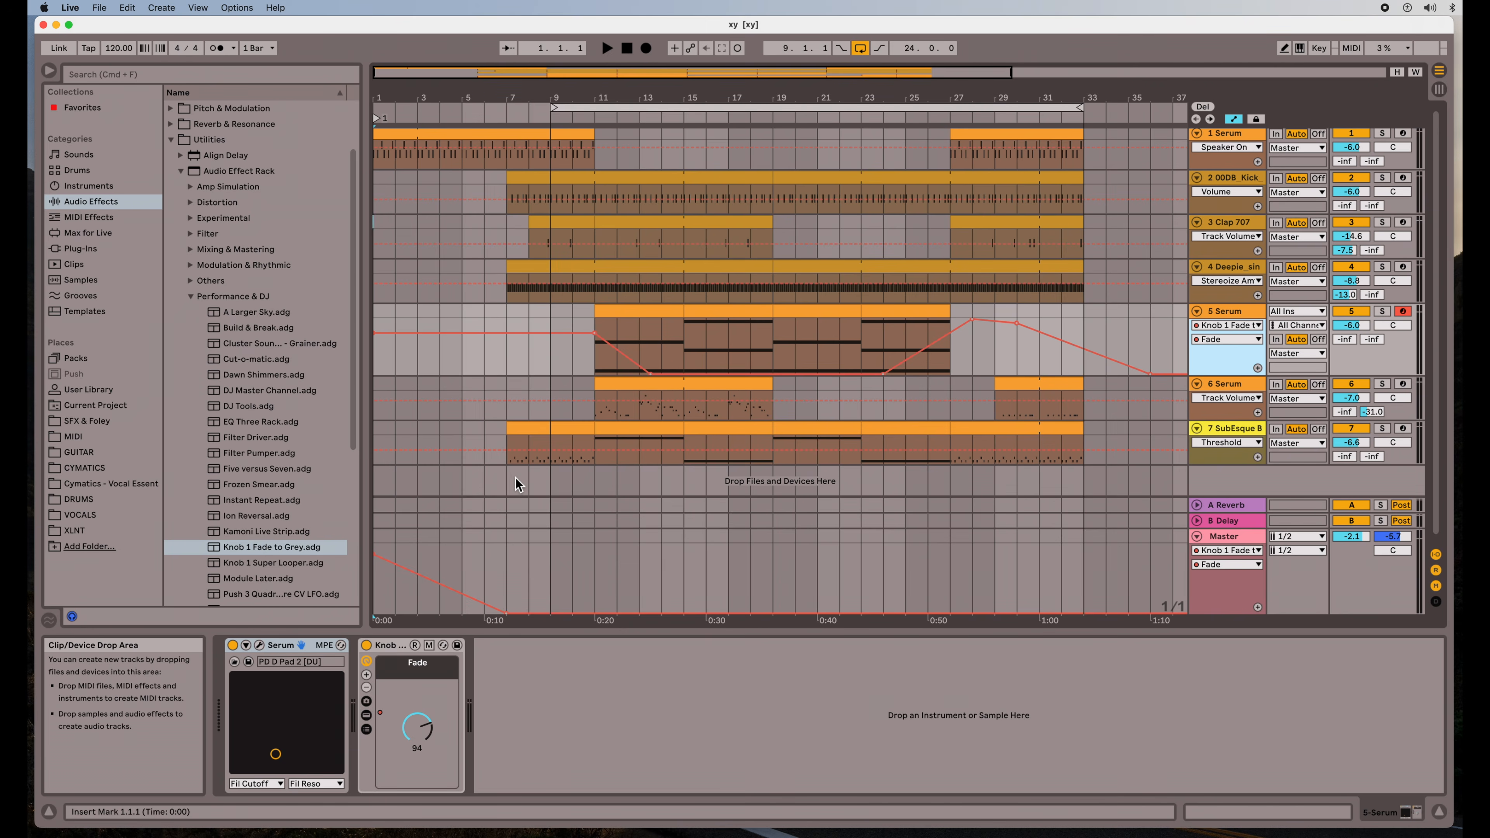
scroll(489, 556, down, 1)
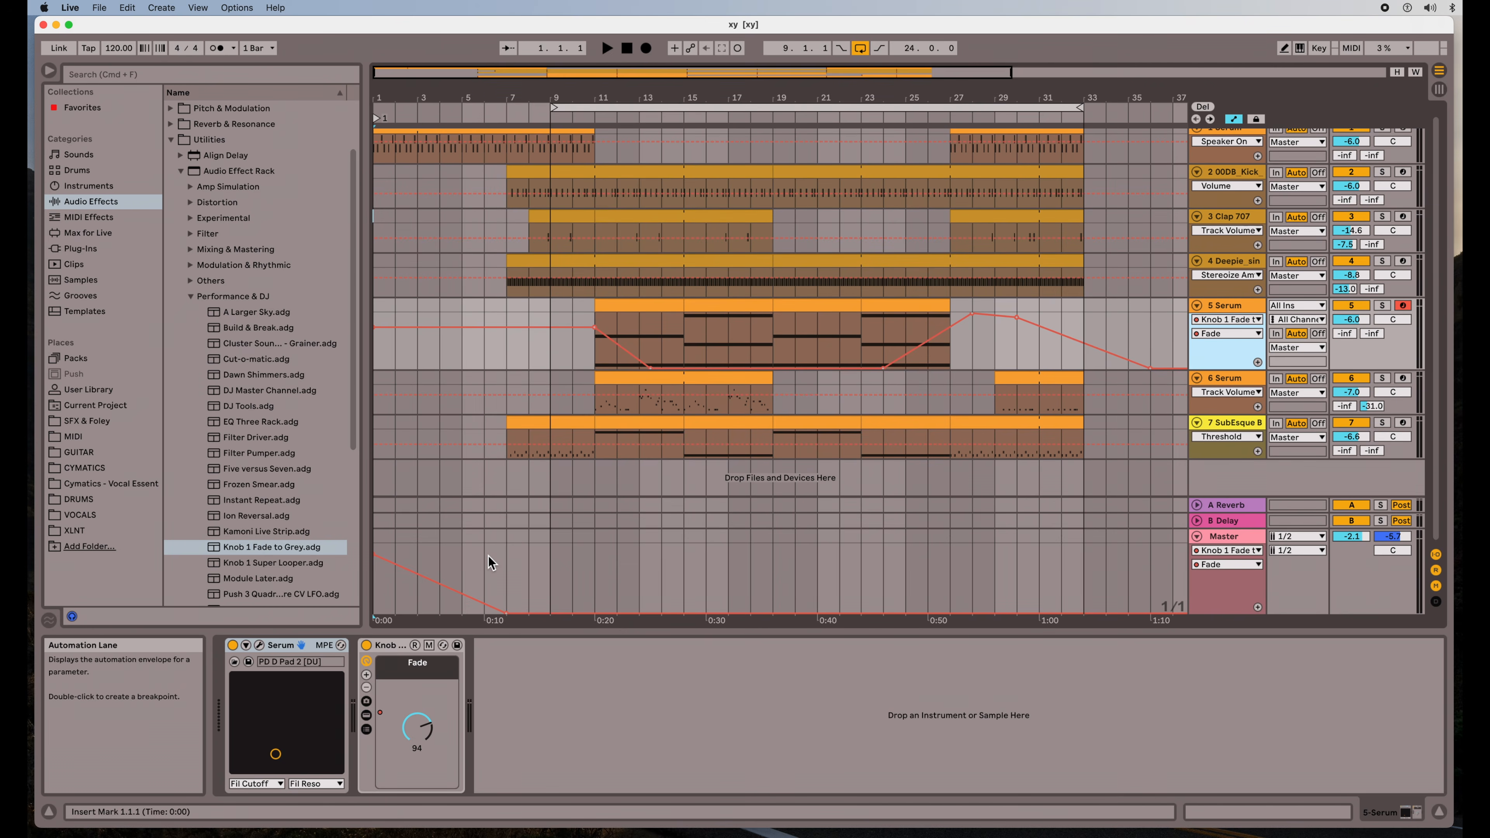
mouse_move(379, 557)
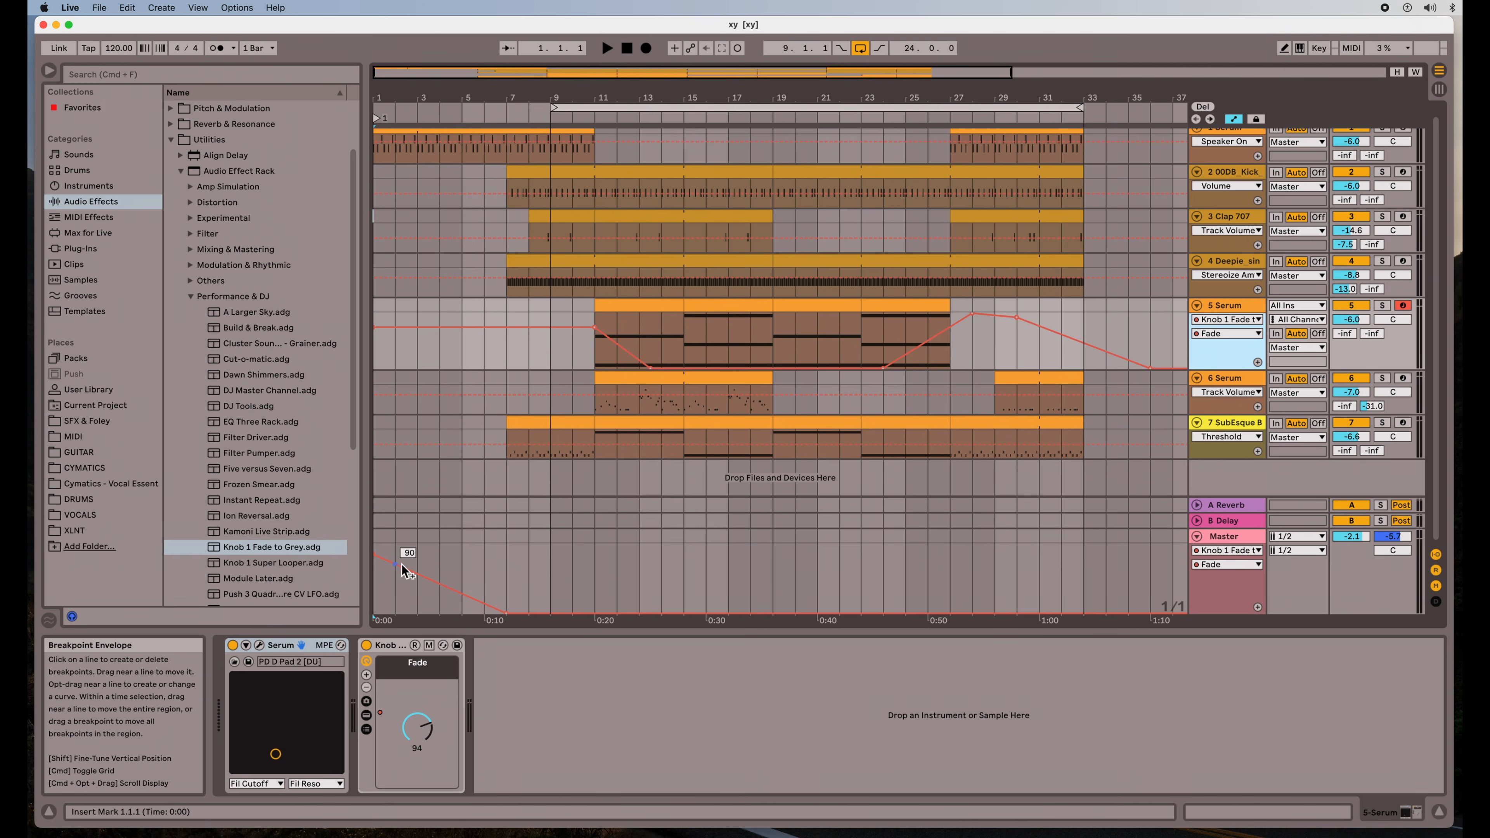
click(498, 607)
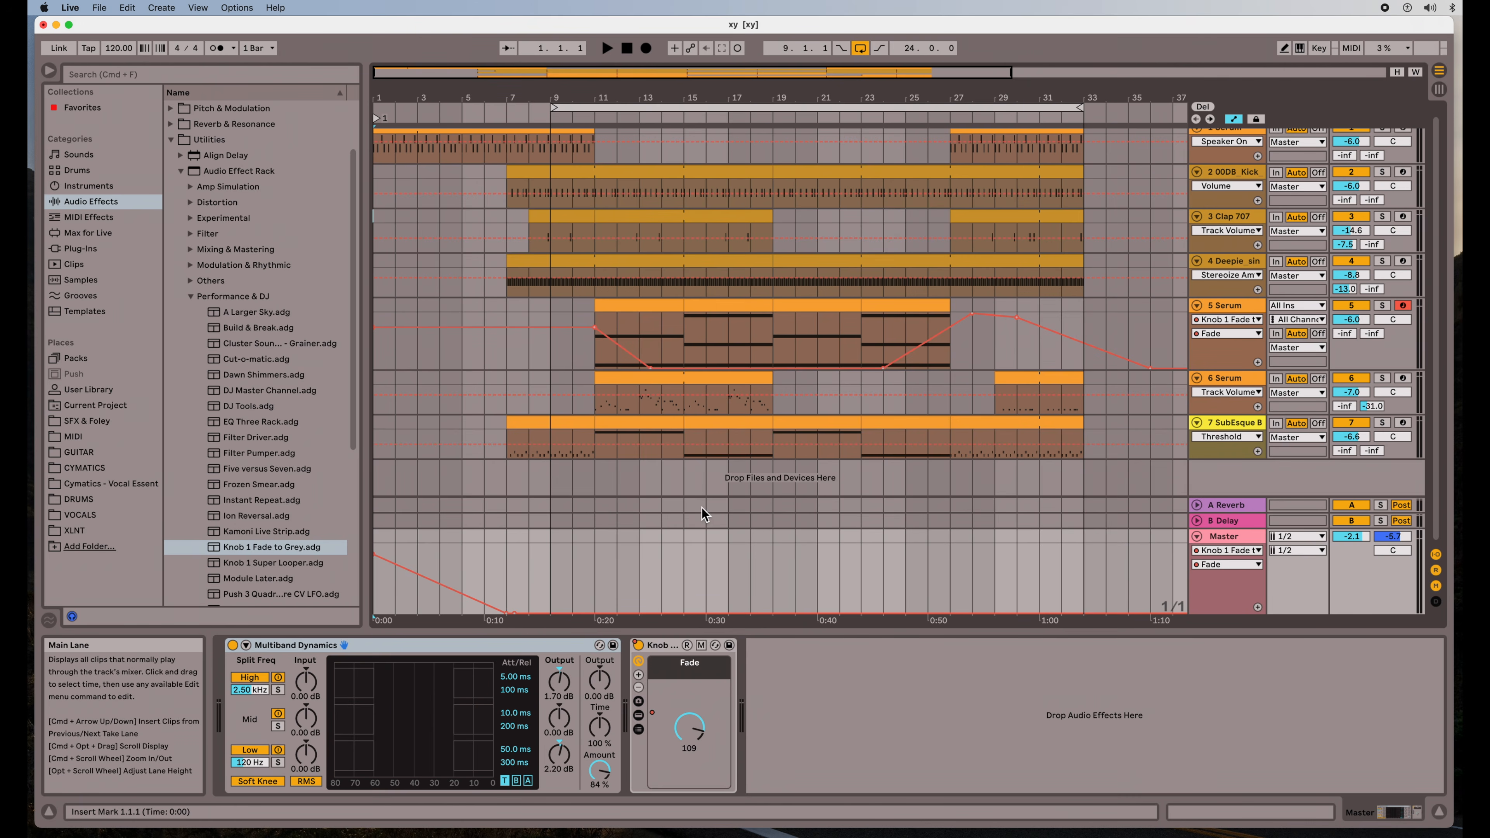
click(657, 311)
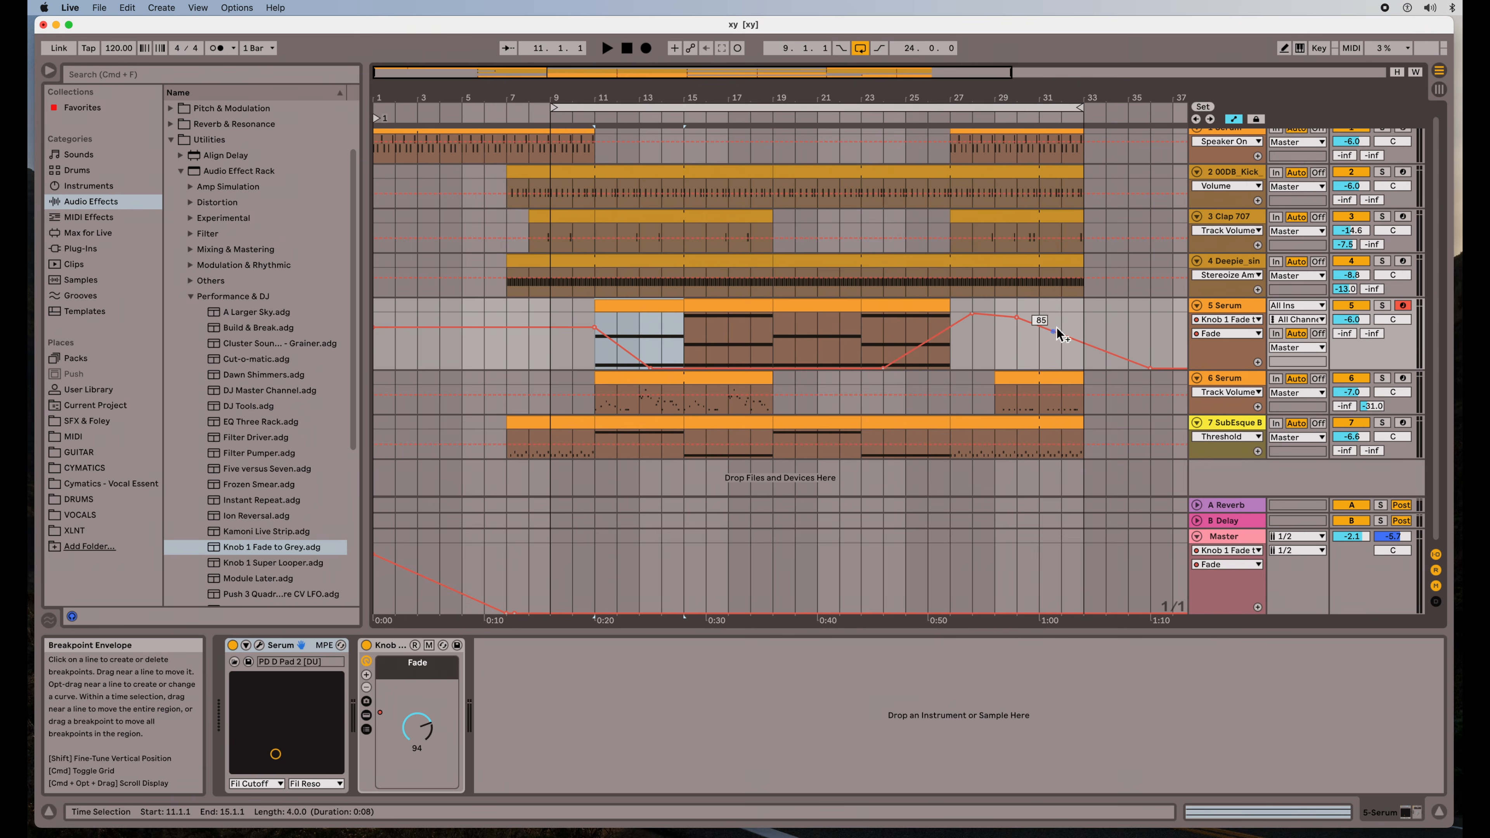
click(1020, 321)
- Play the arrangement from the start with the Master track's devices shown
click(627, 49)
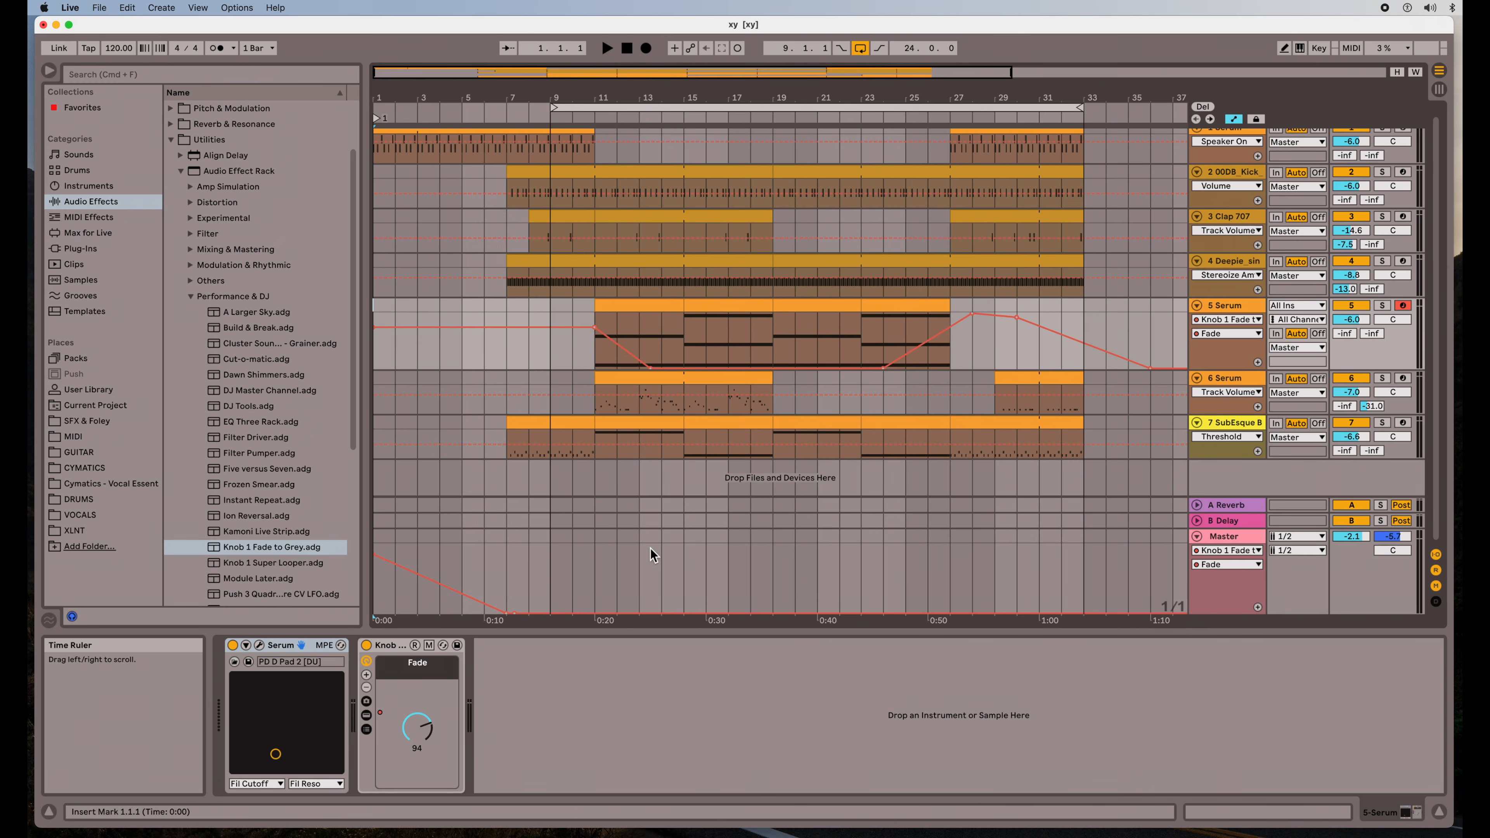
key(space)
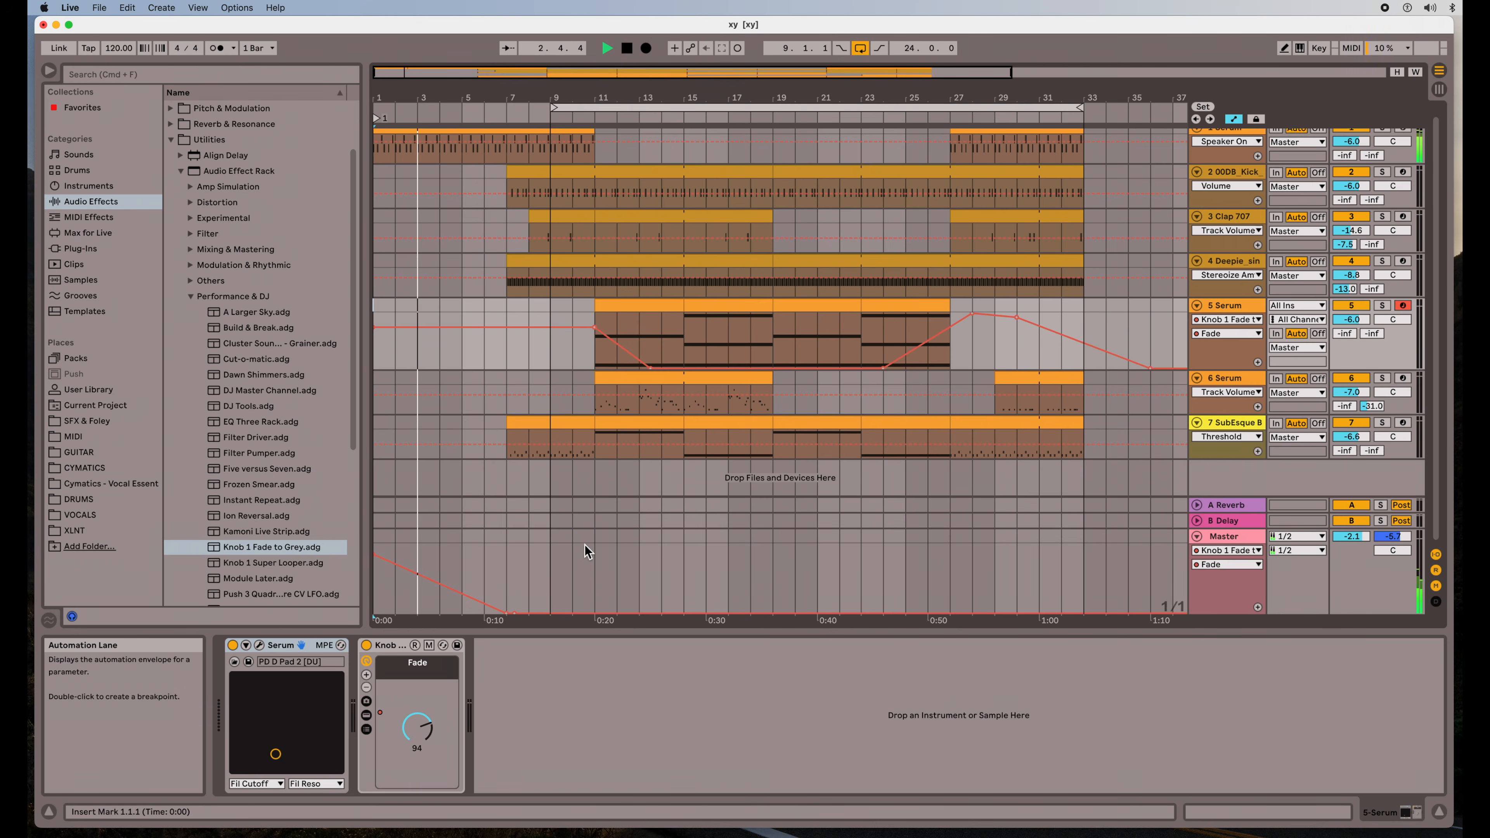
click(1232, 593)
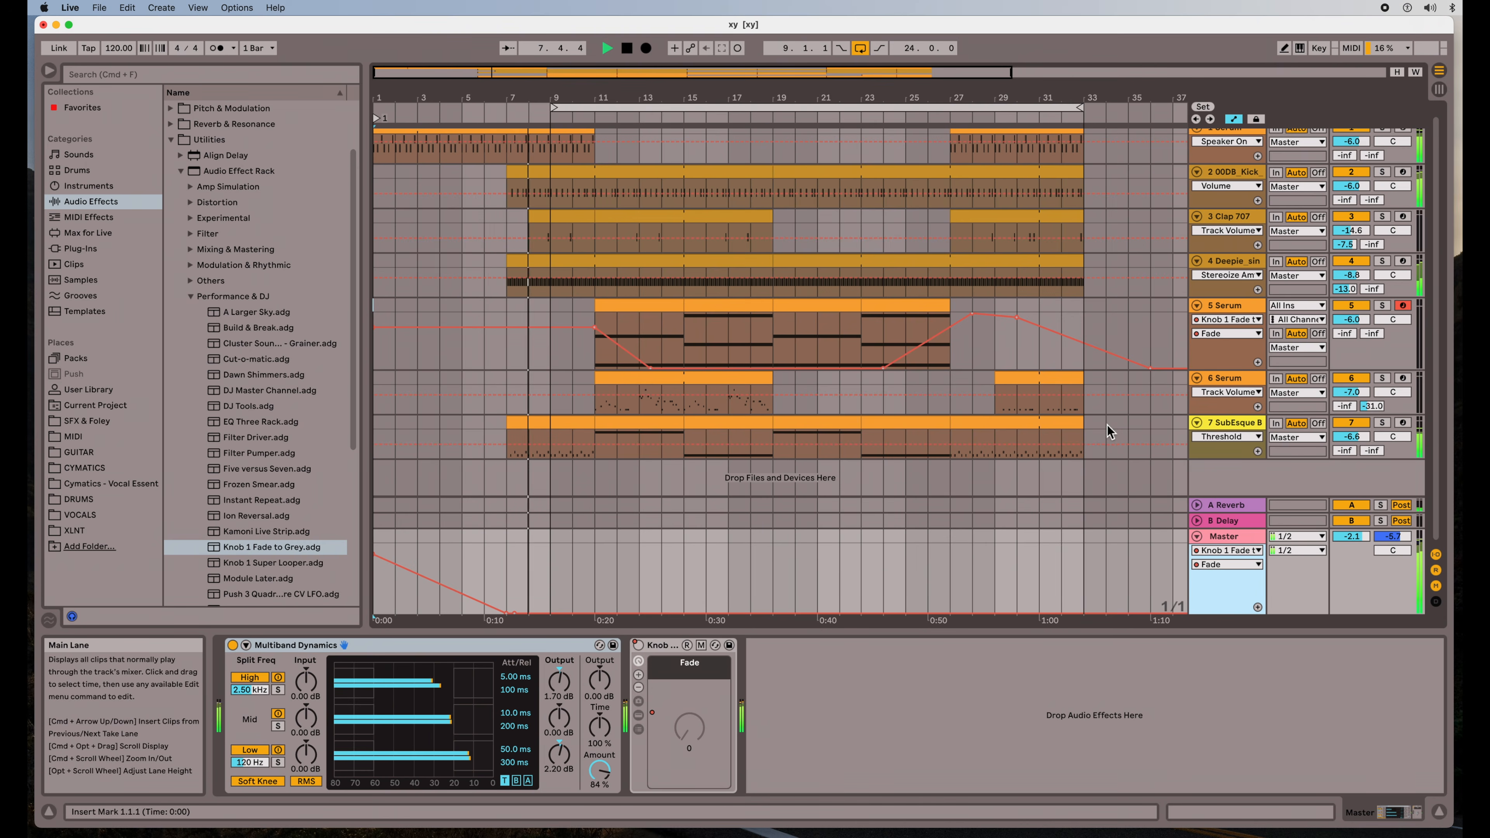
- Show the 5 Serum devices, move that track's final Fade automation breakpoint to bar 34, and stop playback
click(1219, 366)
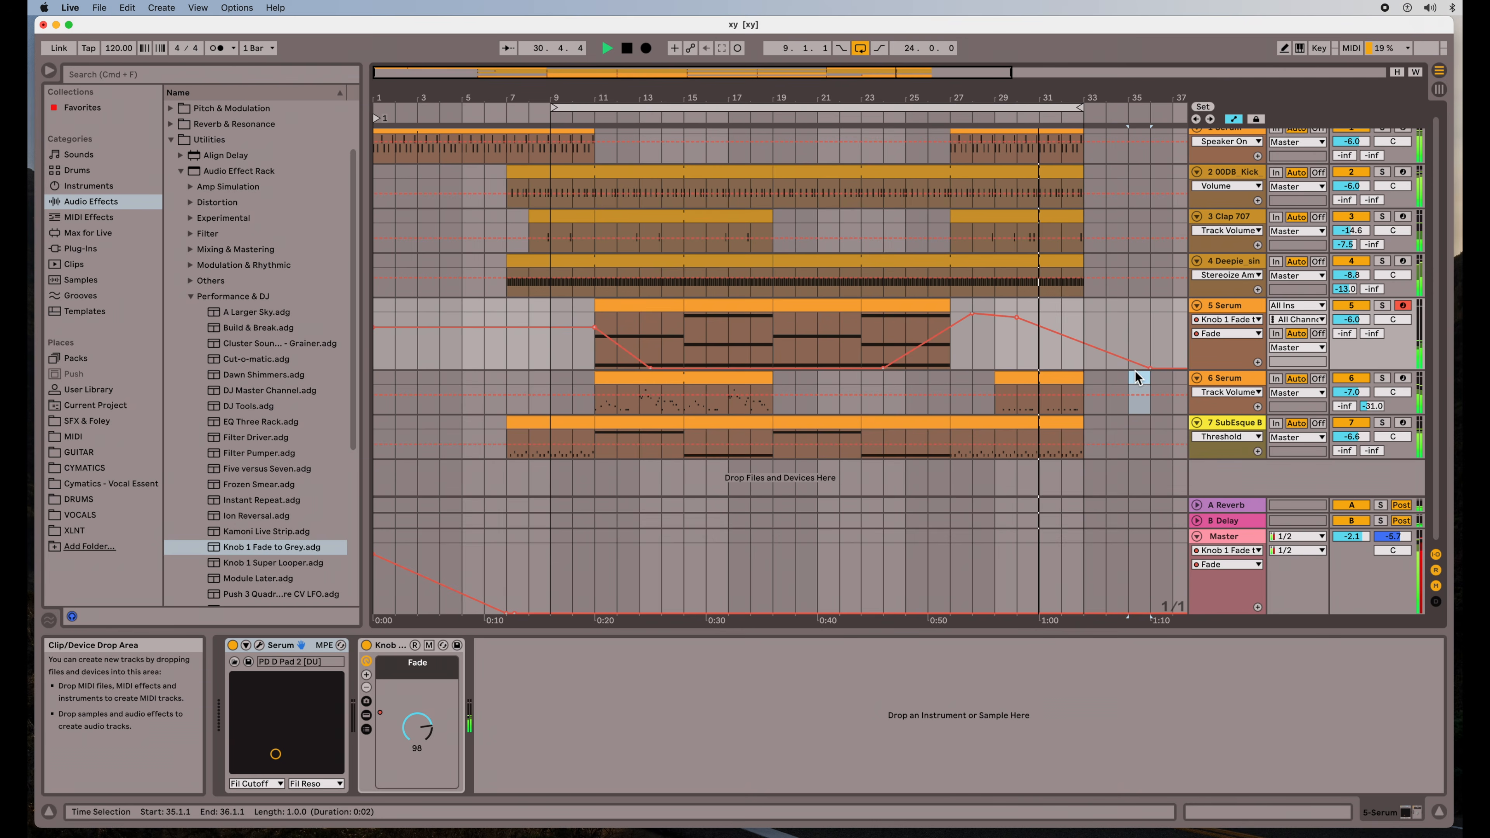
drag(1149, 368, 1106, 368)
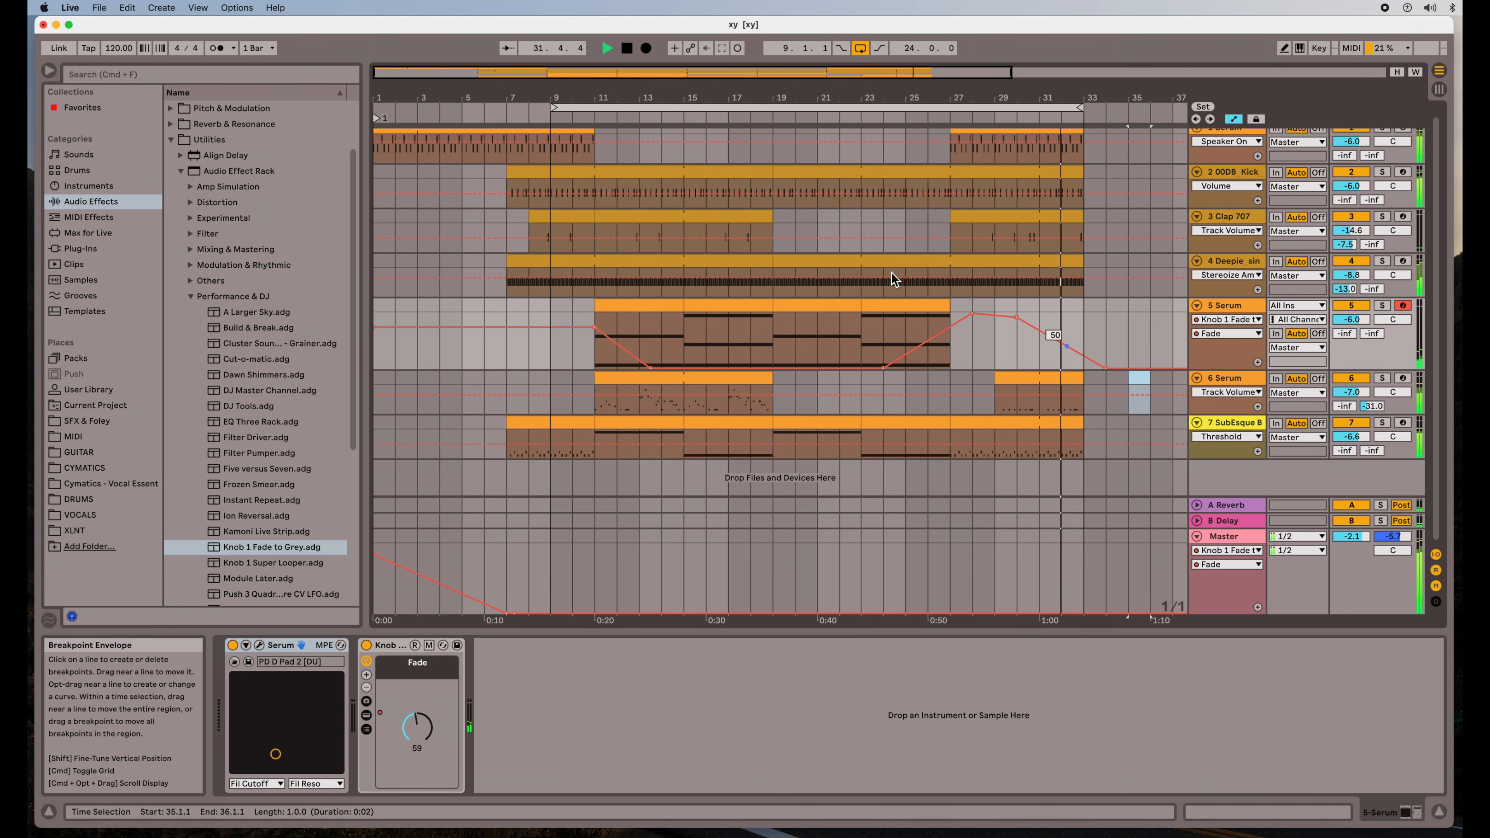
click(626, 52)
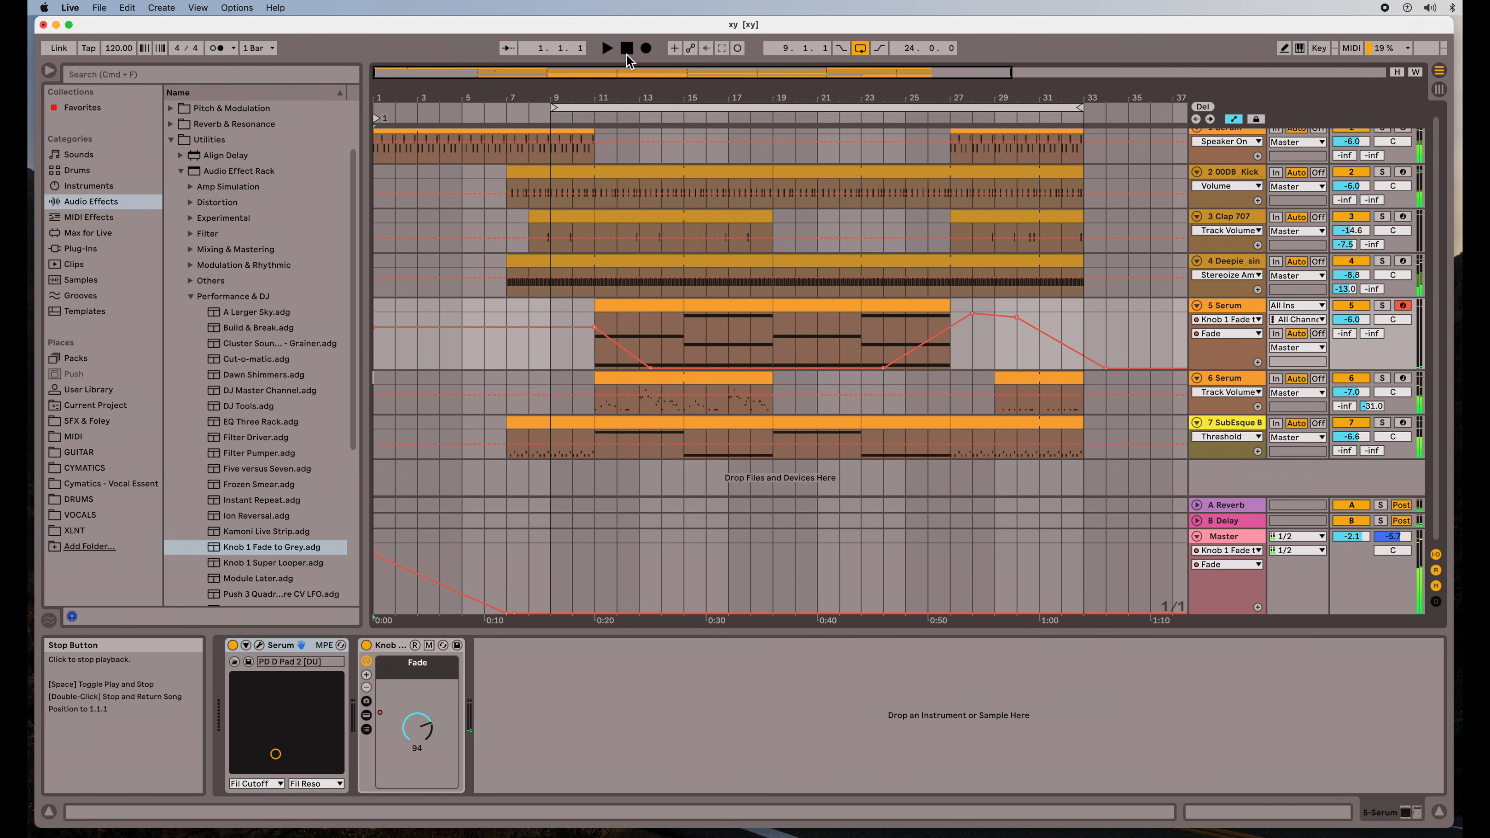
- Raise the 5 Serum track volume to -0.7 dB and solo the track
click(643, 316)
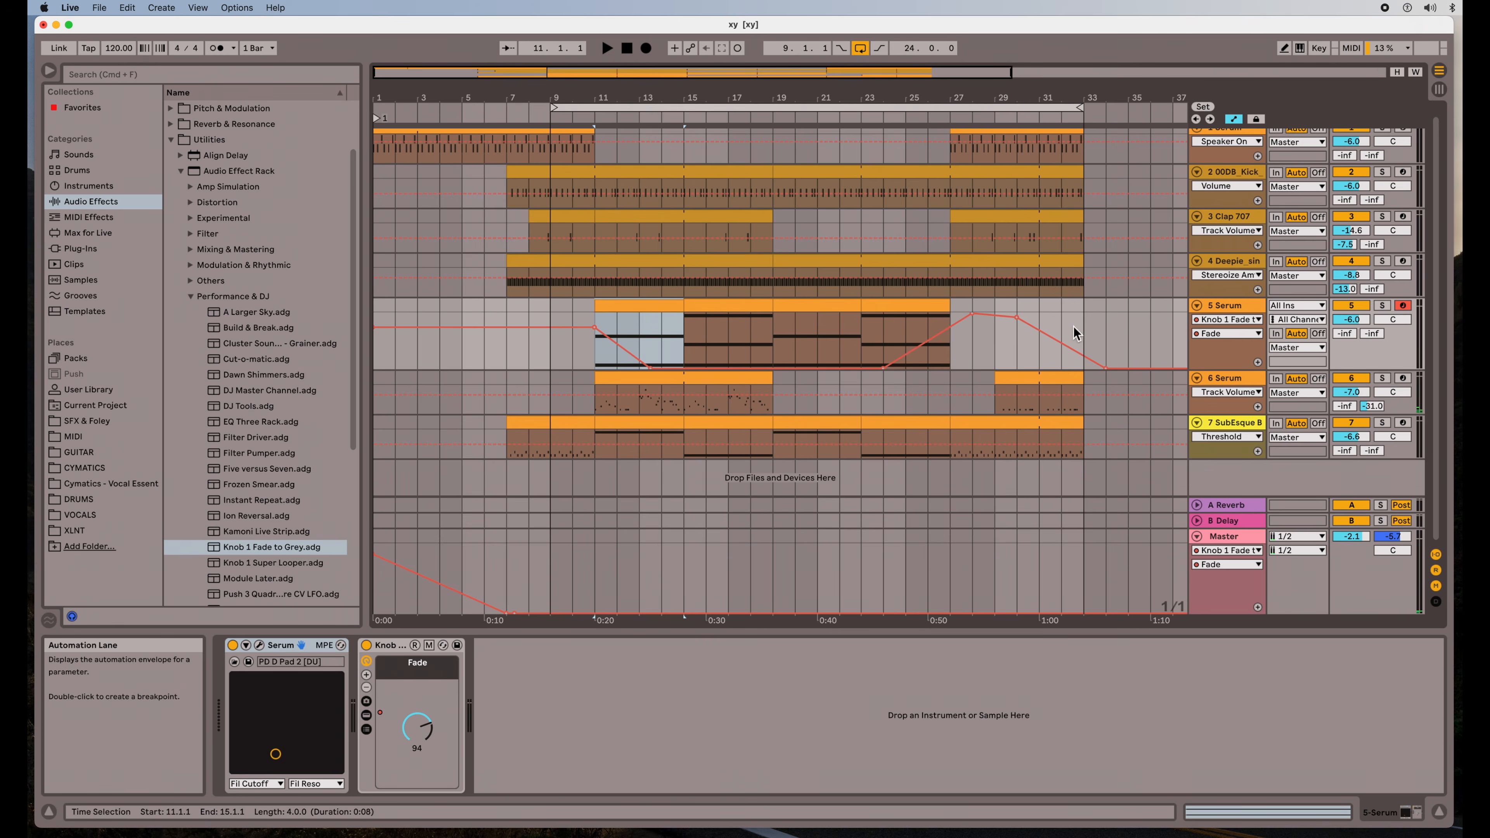
drag(1351, 319, 1351, 314)
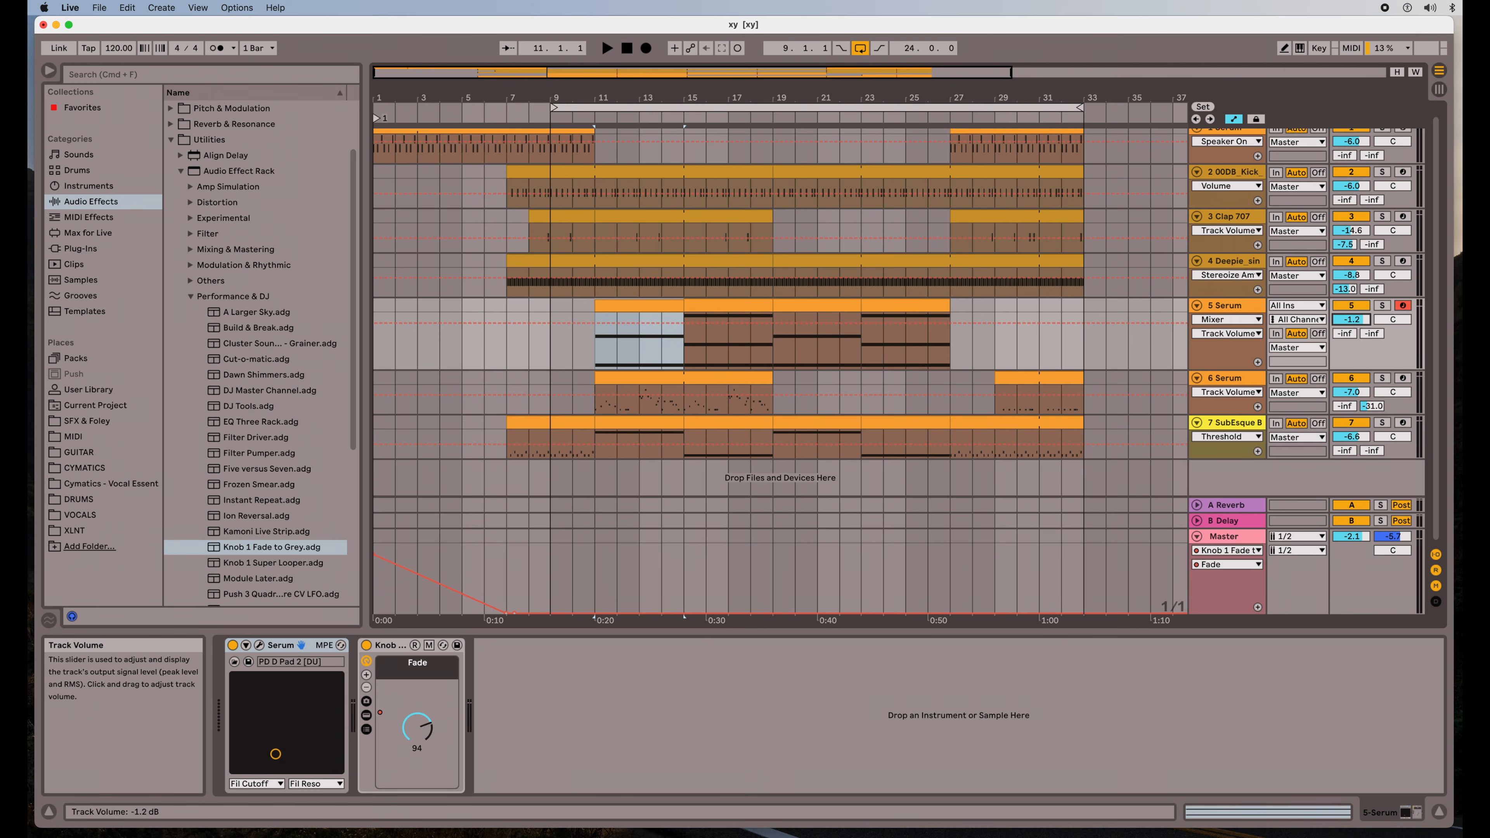
click(1381, 306)
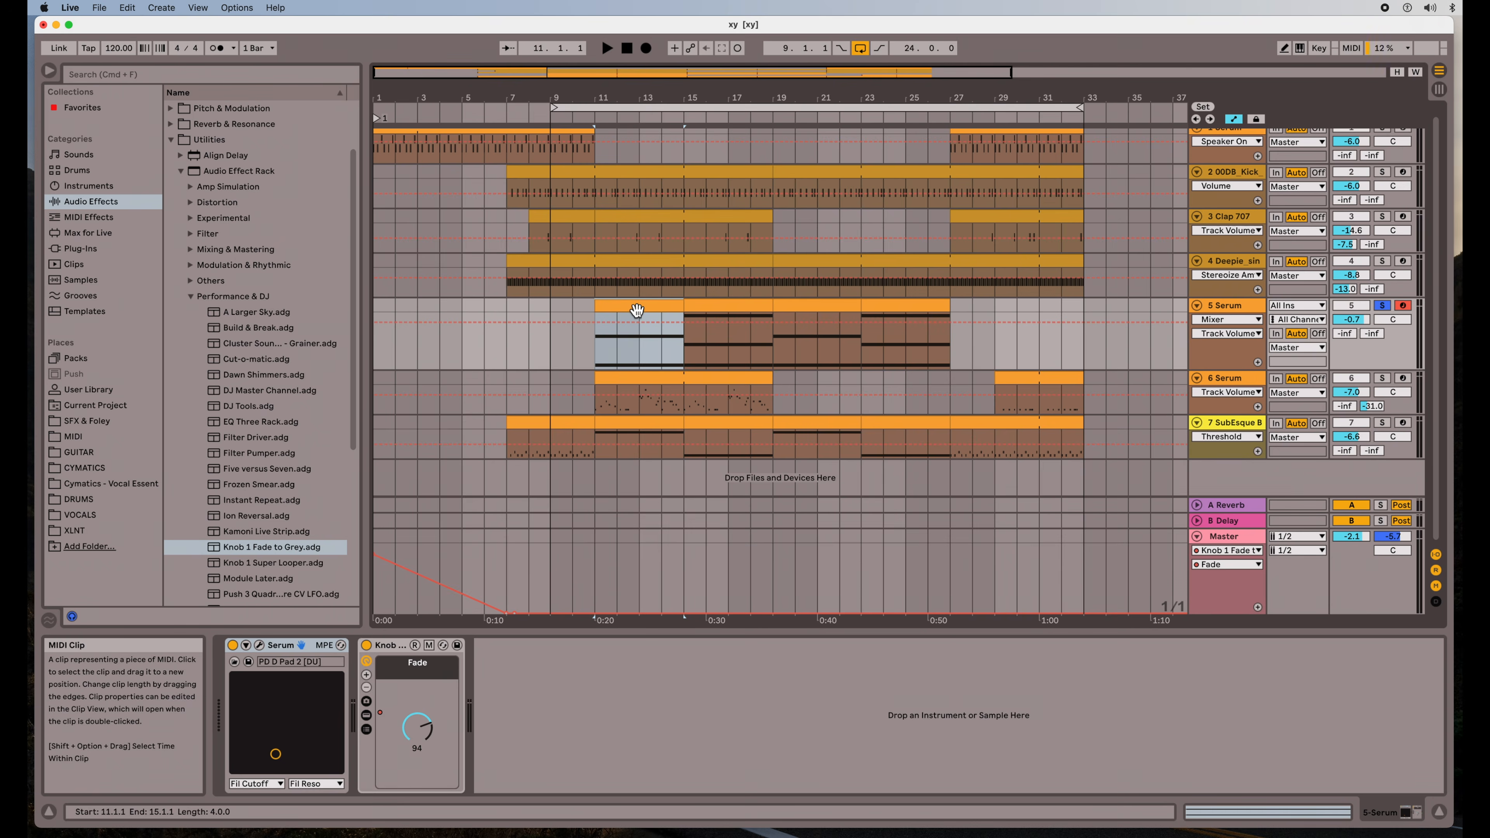
- Select the Clap 707 clip at bar 8 as the playback start and display the Knob 1 Fade to Grey automation on the 5 Serum track
click(569, 228)
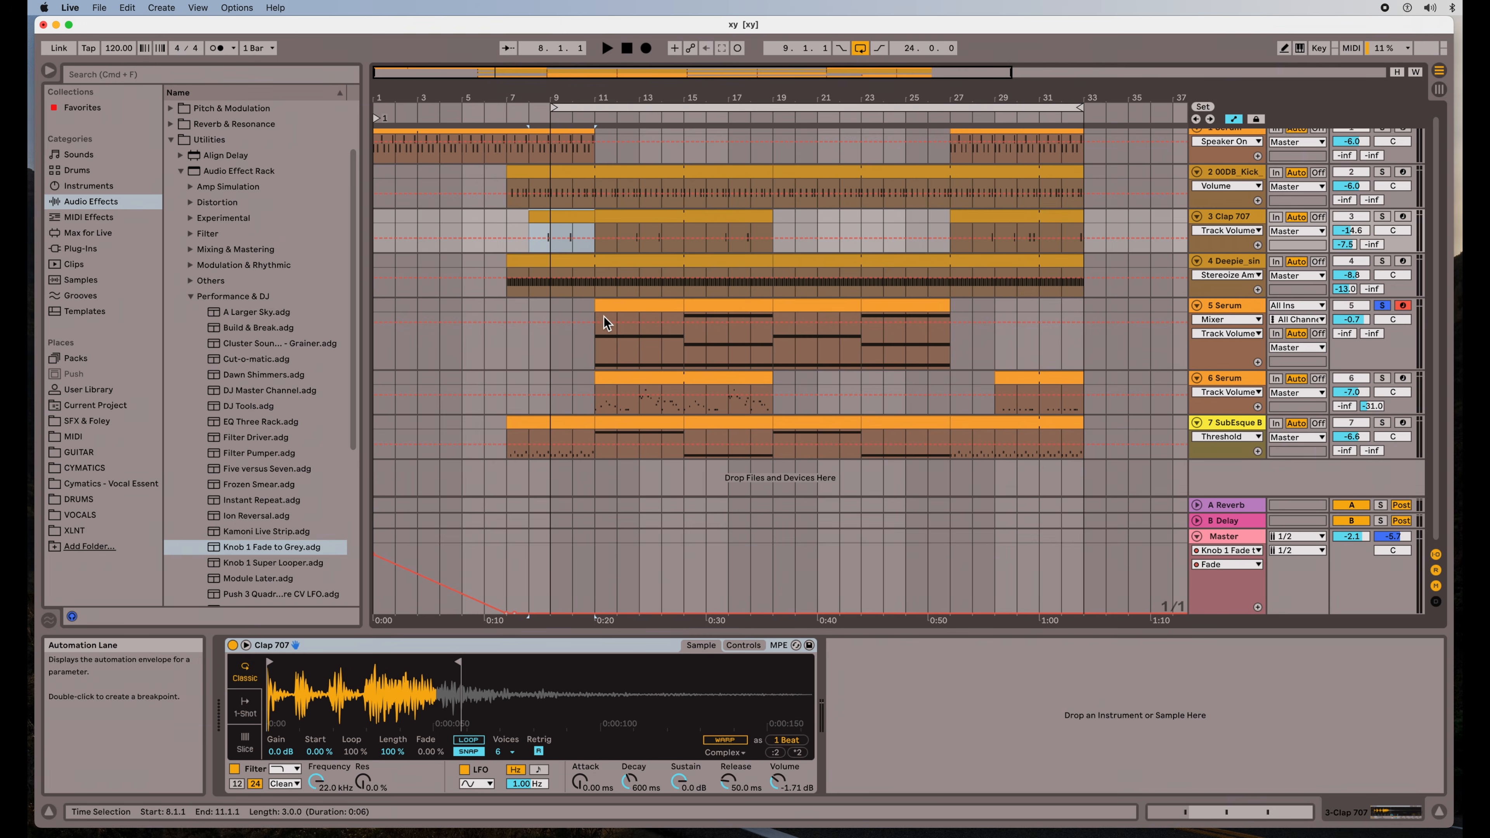
click(1201, 359)
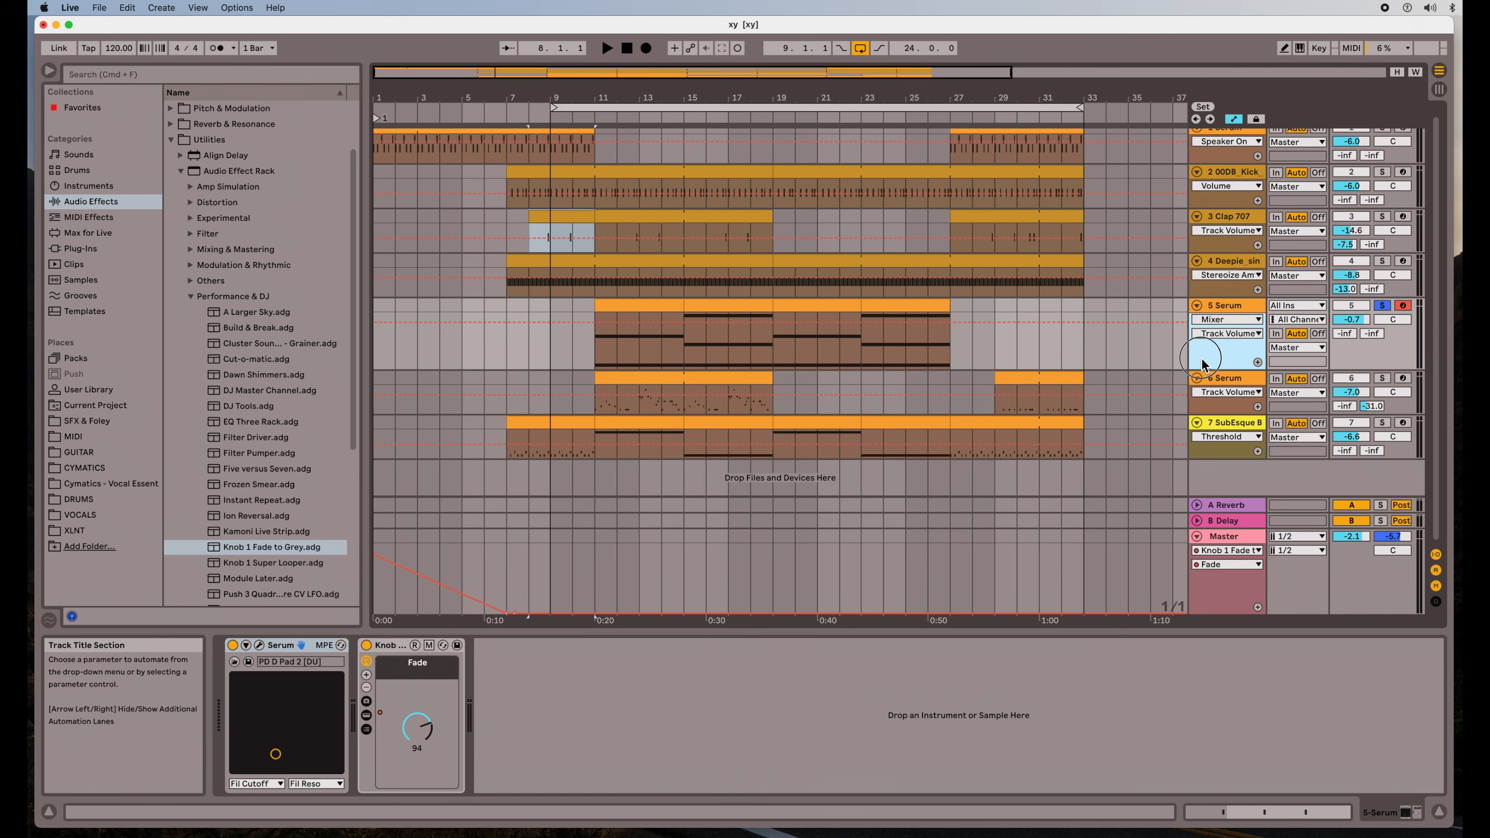
click(1208, 321)
click(1208, 322)
click(1208, 321)
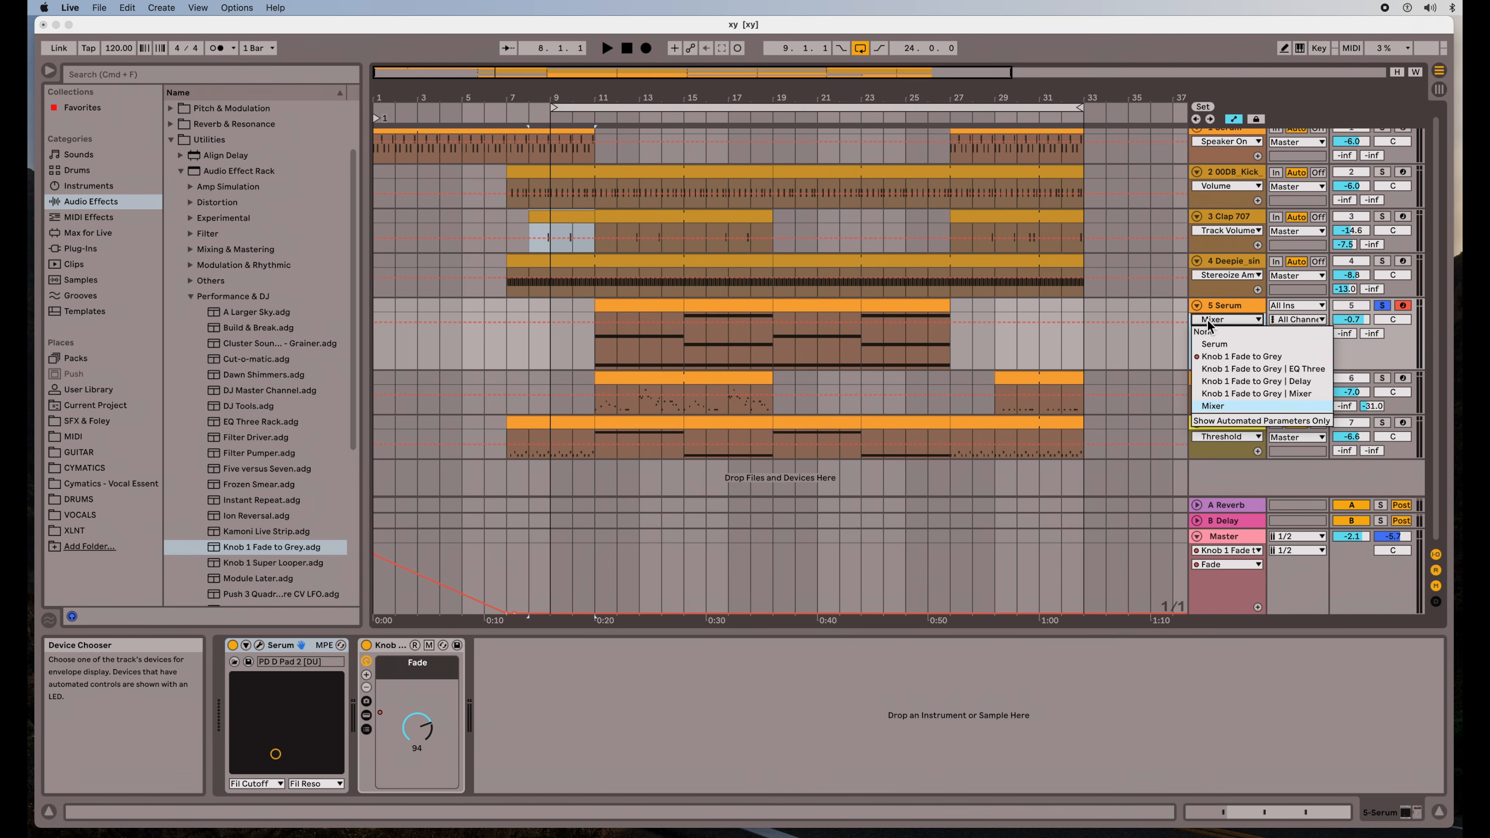
click(1218, 356)
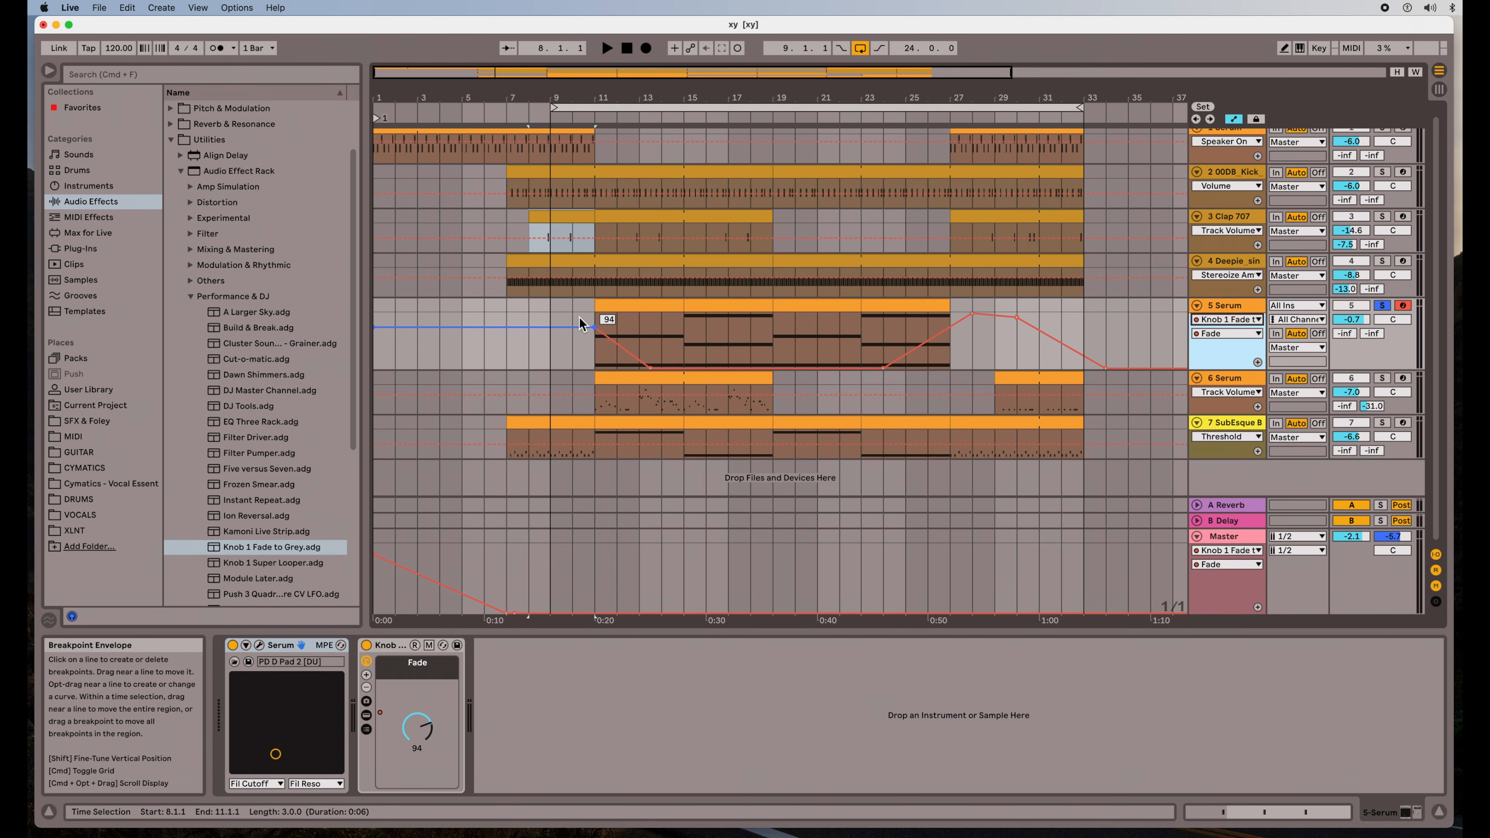
- Listen to the soloed 5 Serum track from bar 8, jump playback to about bar 21, and stop
click(607, 49)
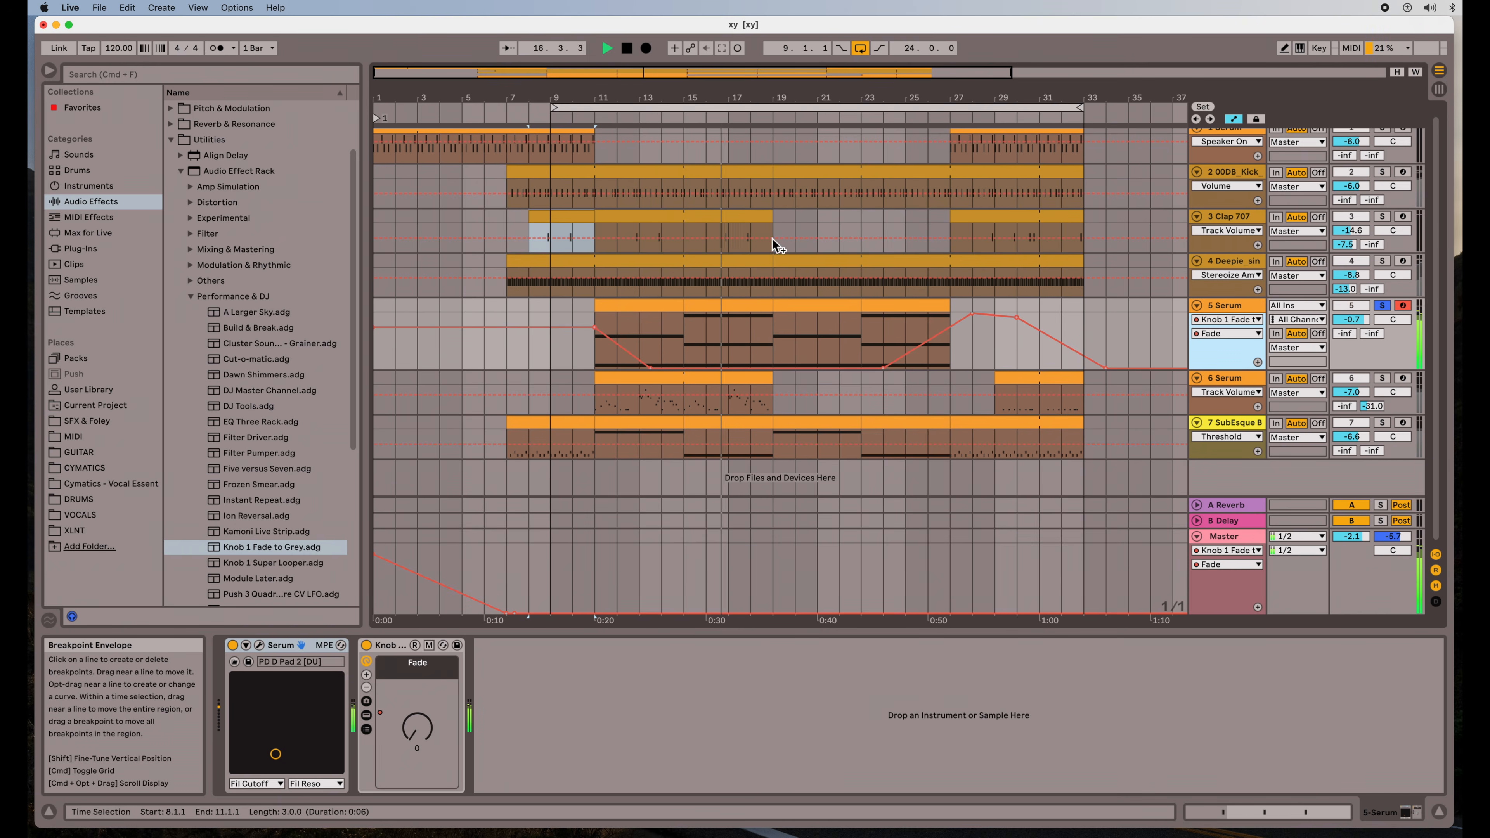
click(821, 121)
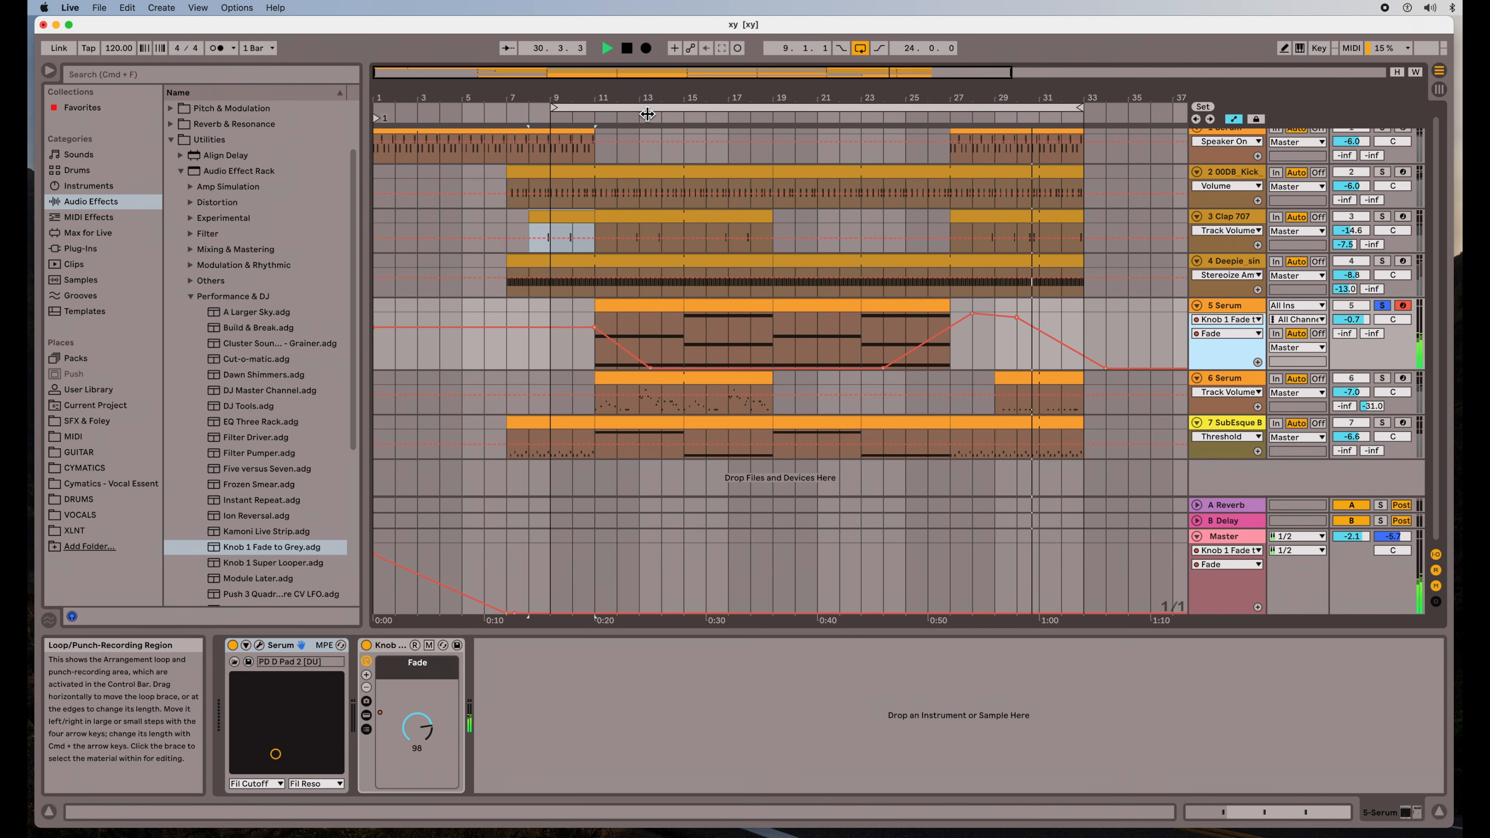
click(627, 51)
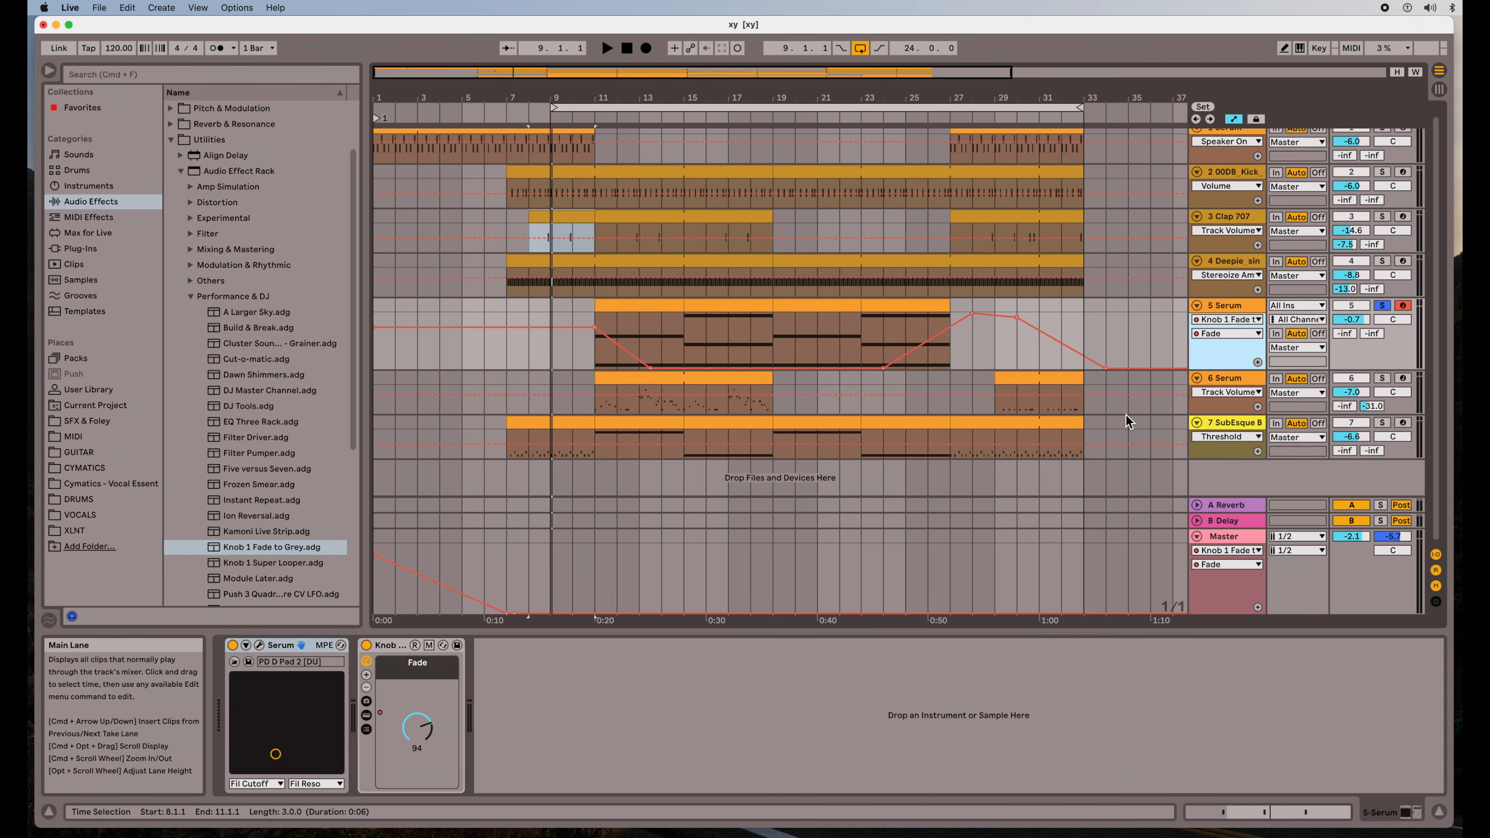
- Move the final Fade automation breakpoint on the 5 Serum track to bar 35
mouse_move(1106, 368)
mouse_down()
mouse_move(1185, 367)
mouse_move(1121, 364)
mouse_up()
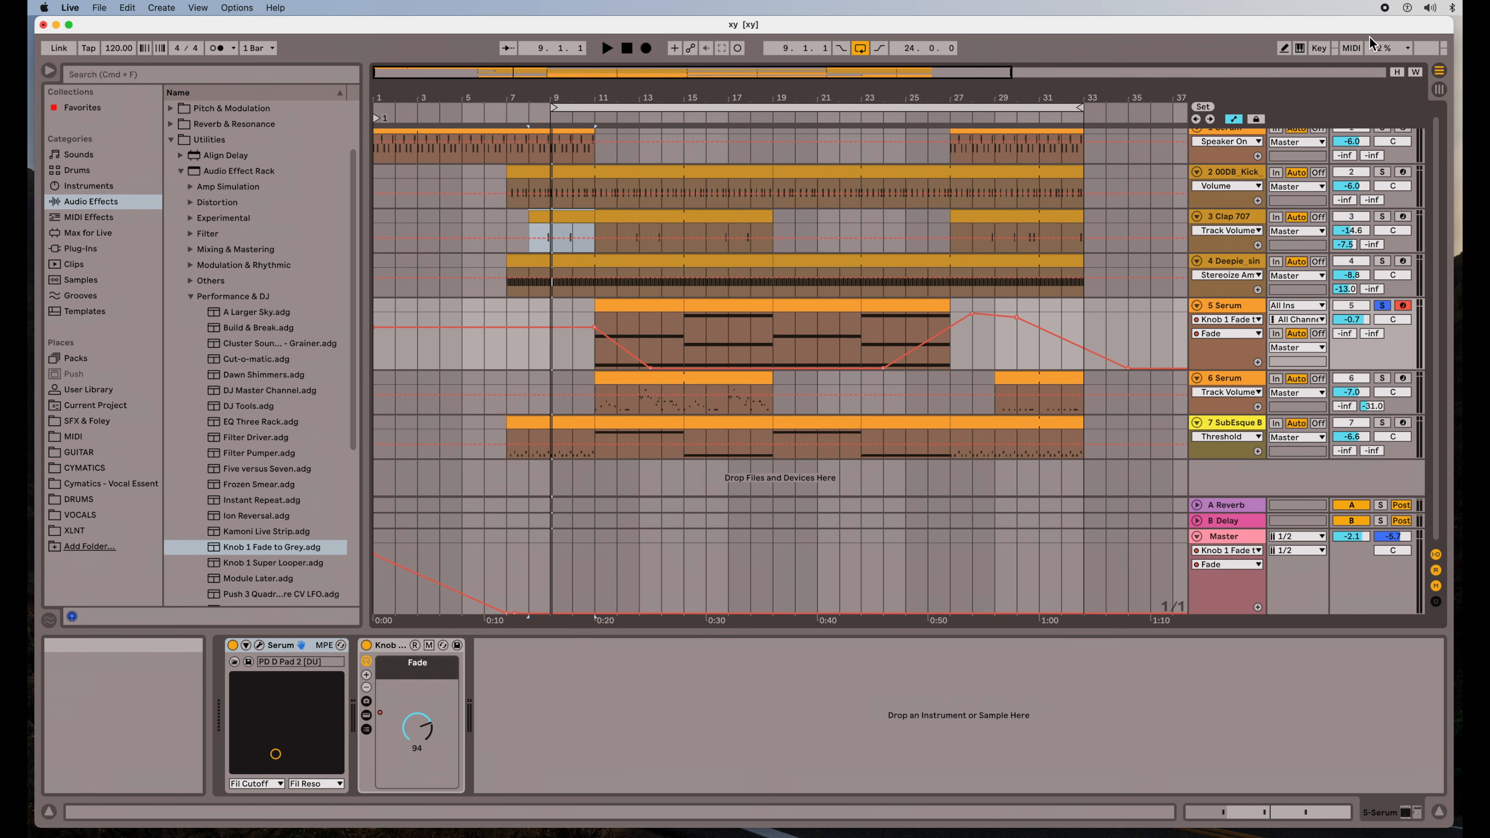
click(1384, 7)
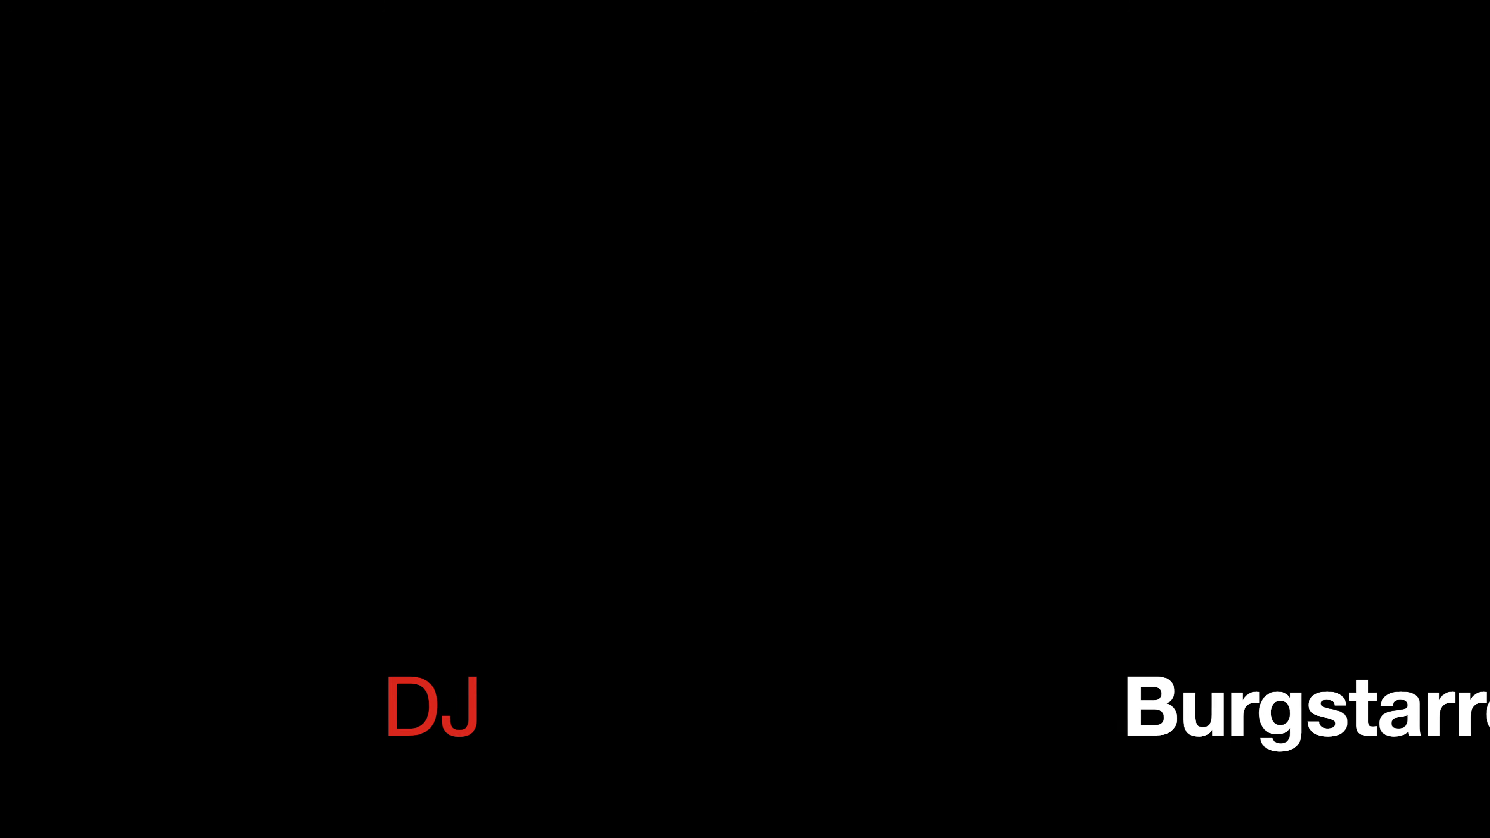